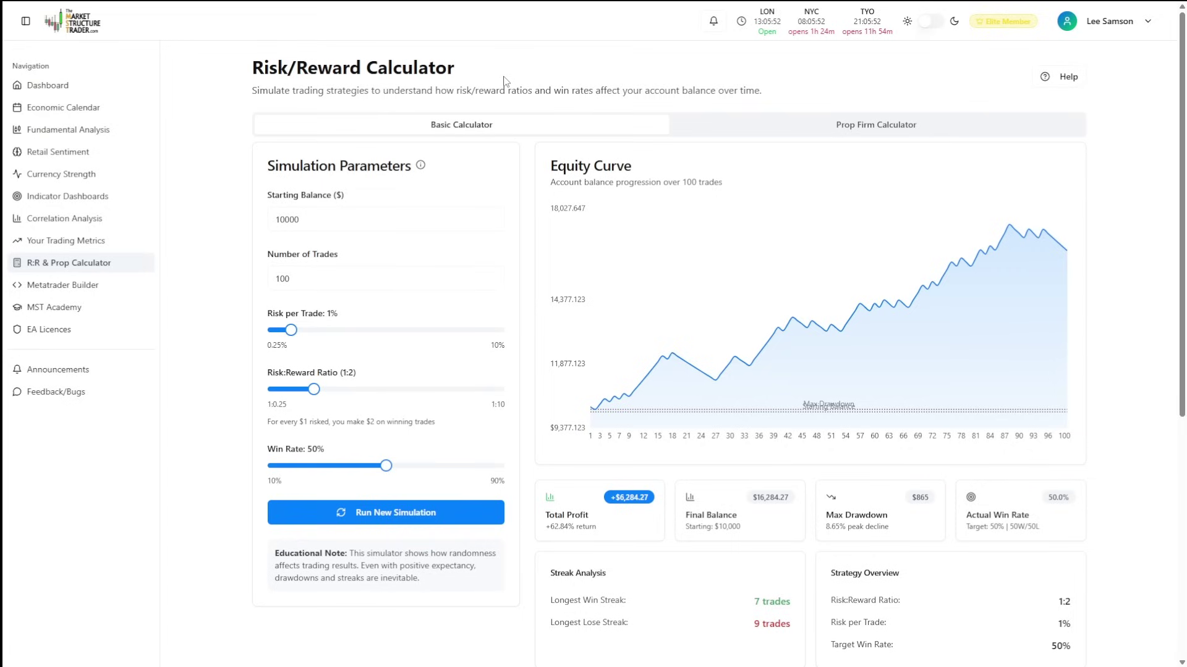
- Go back to the Basic Calculator and re-enter a $10,000 starting balance
{"action": "left_click", "coordinate": [866, 124]}
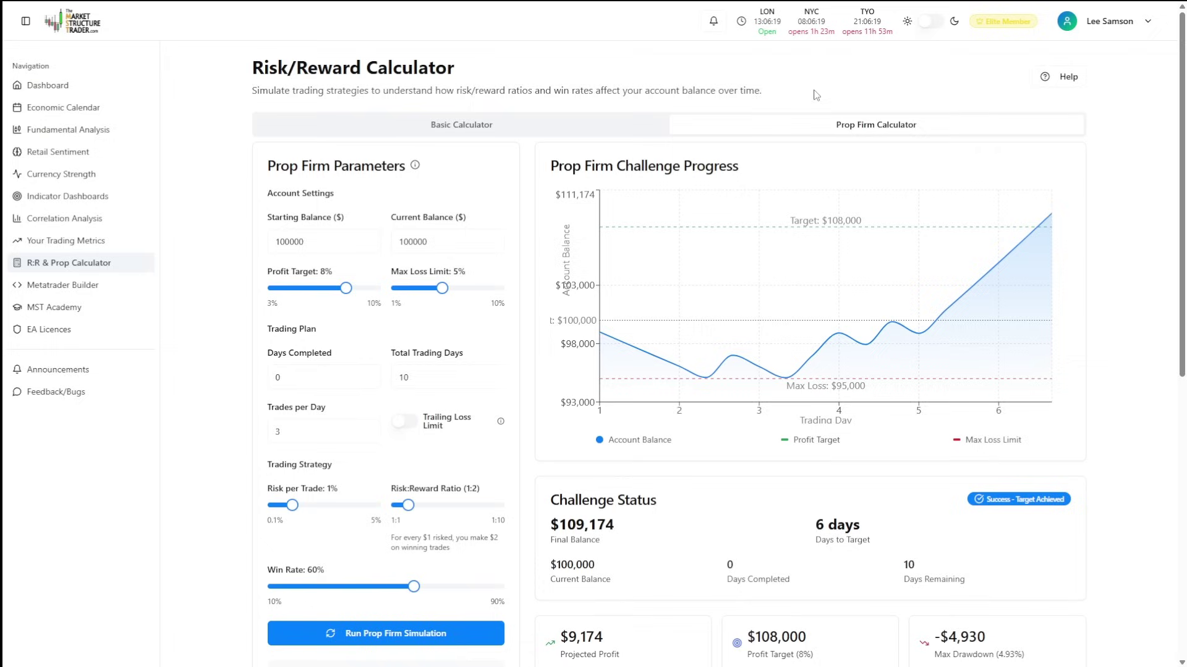
{"action": "left_click", "coordinate": [471, 126]}
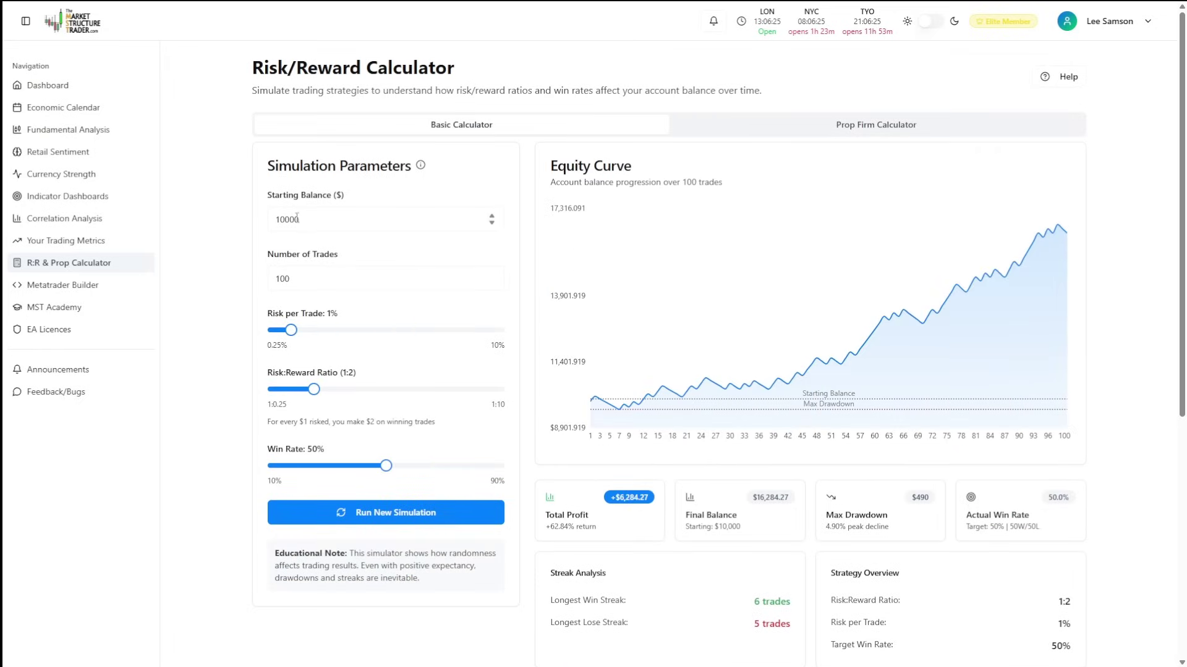
{"action": "double_click", "coordinate": [489, 229]}
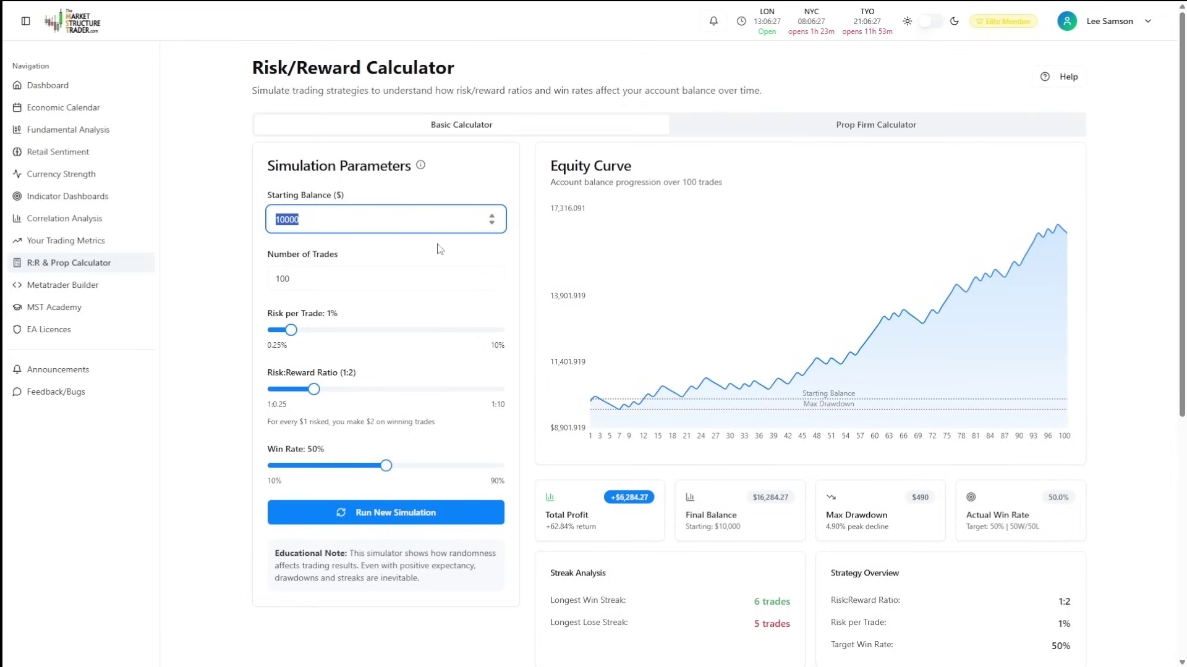
{"action": "type", "text": "100"}
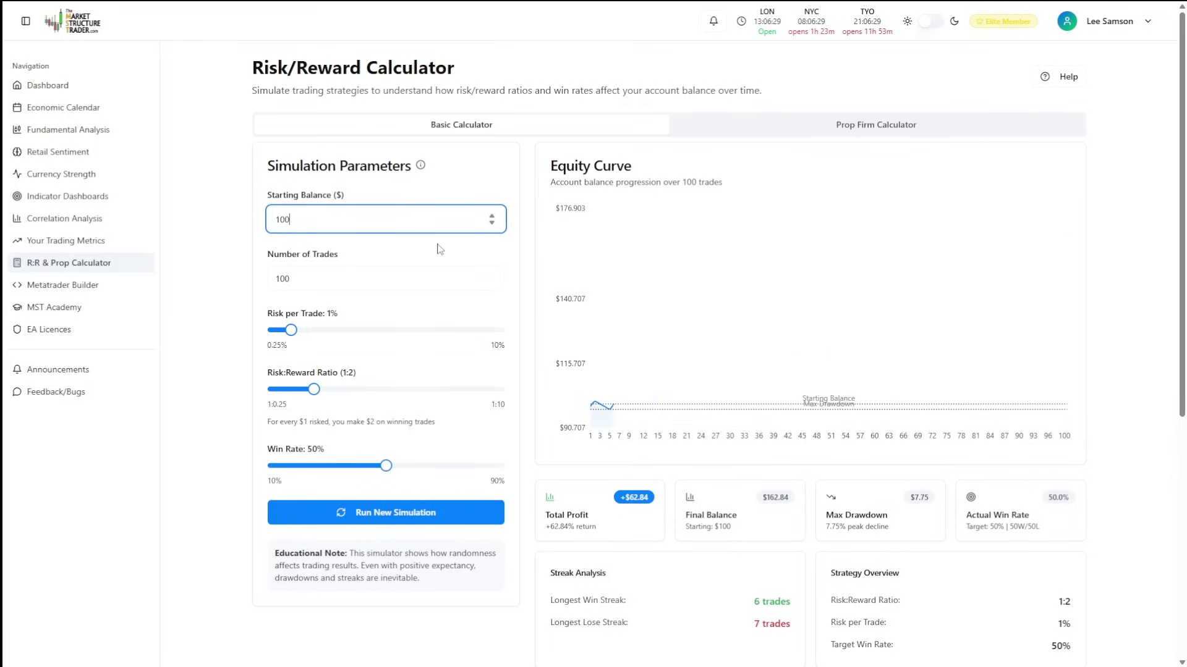
{"action": "type", "text": "00"}
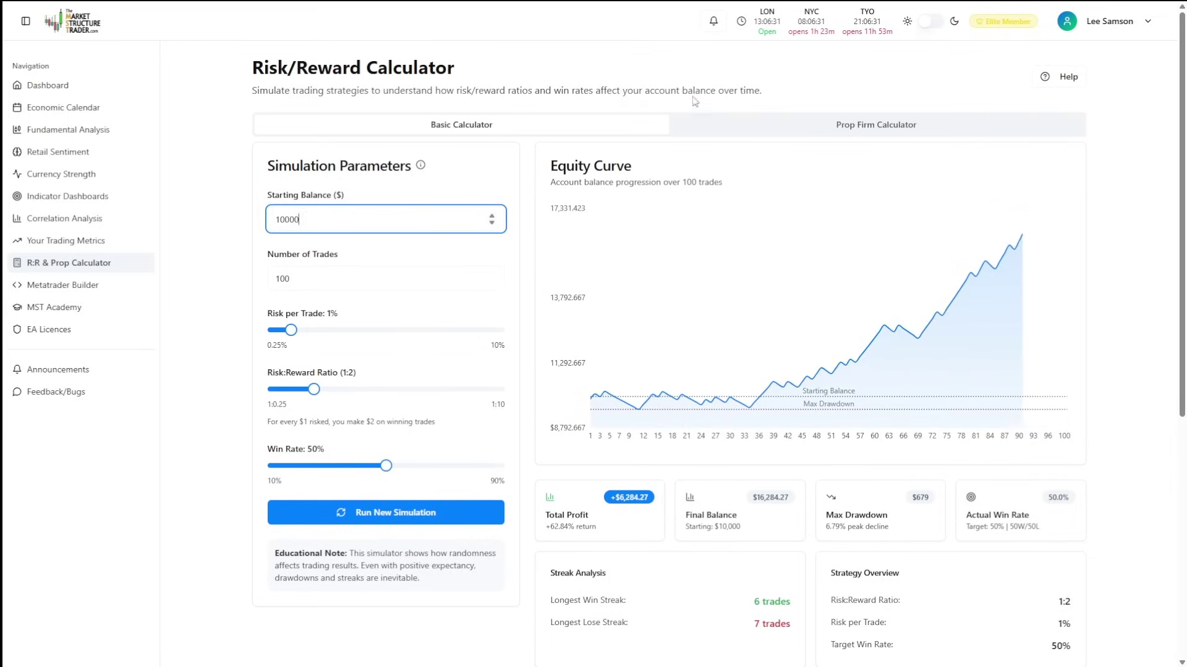
{"action": "left_click", "coordinate": [688, 87]}
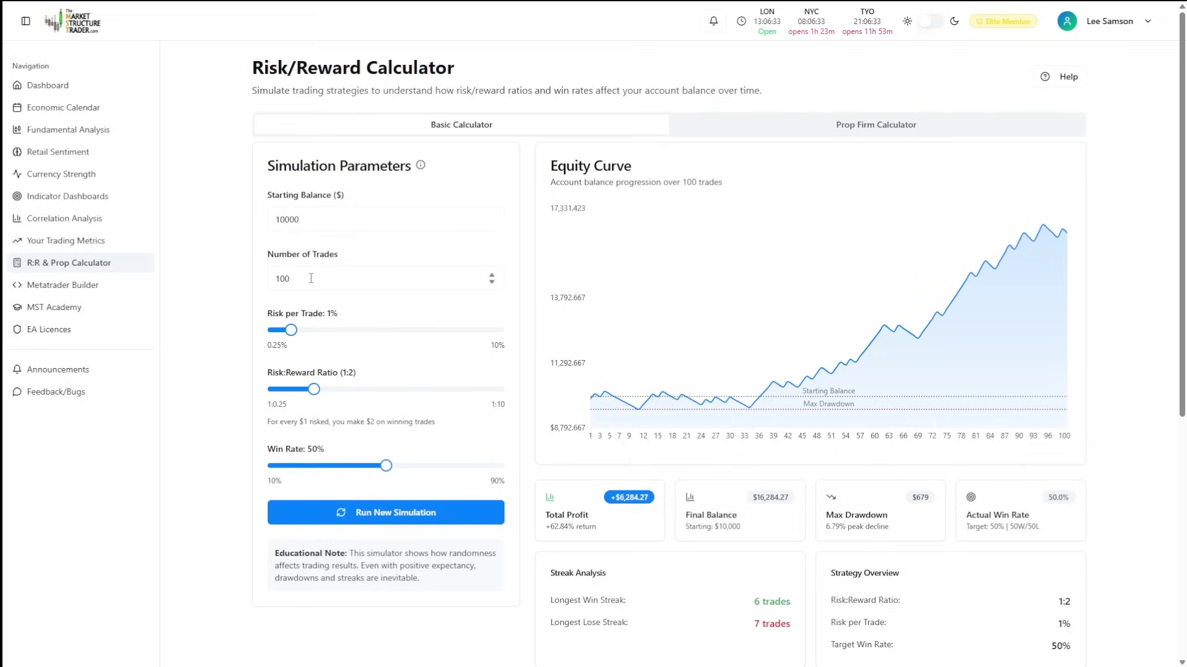
- Change the number of trades to 60
{"action": "left_click_drag", "start_coordinate": [307, 280], "coordinate": [263, 281]}
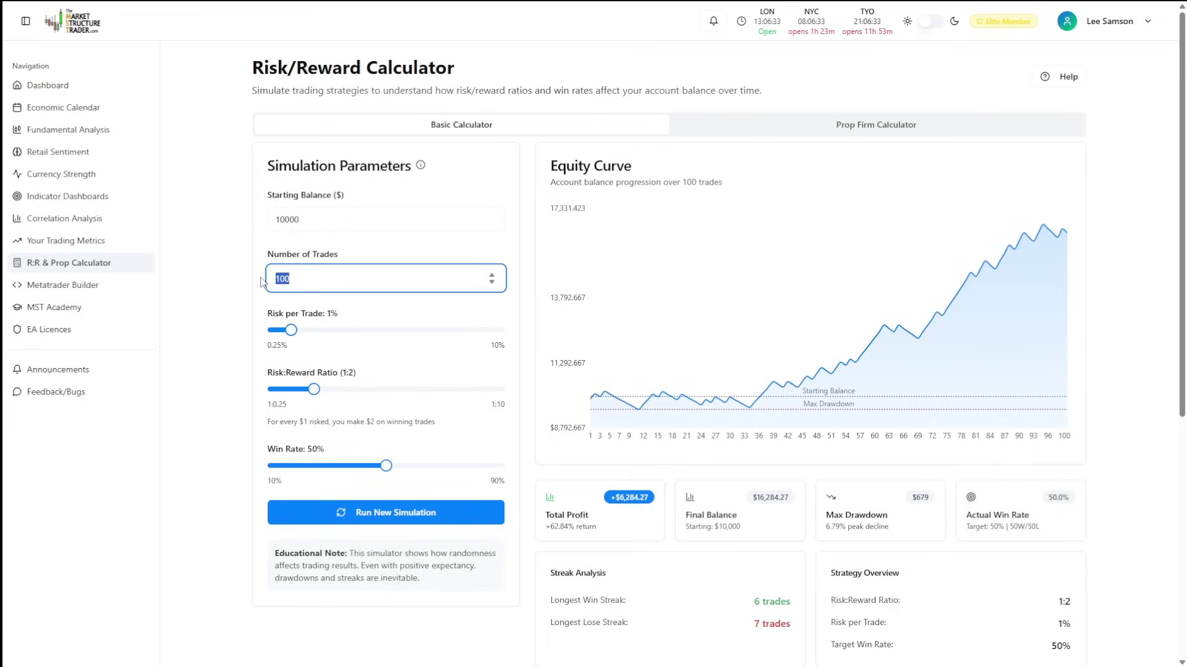
{"action": "left_click", "coordinate": [651, 81]}
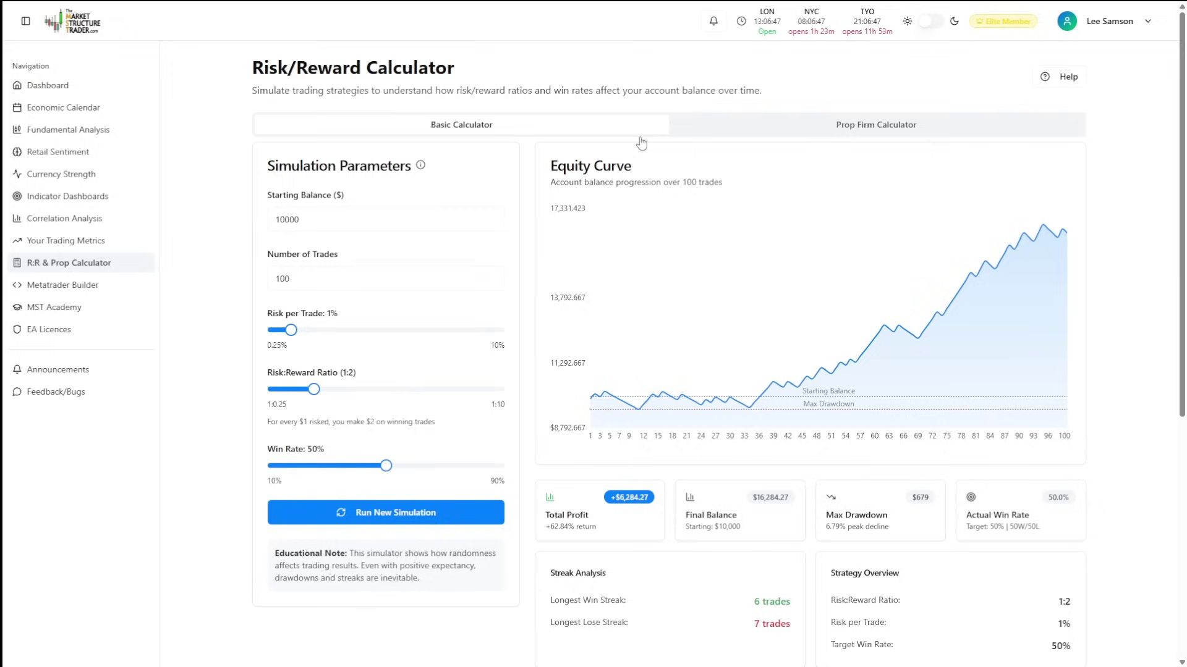
{"action": "double_click", "coordinate": [328, 279]}
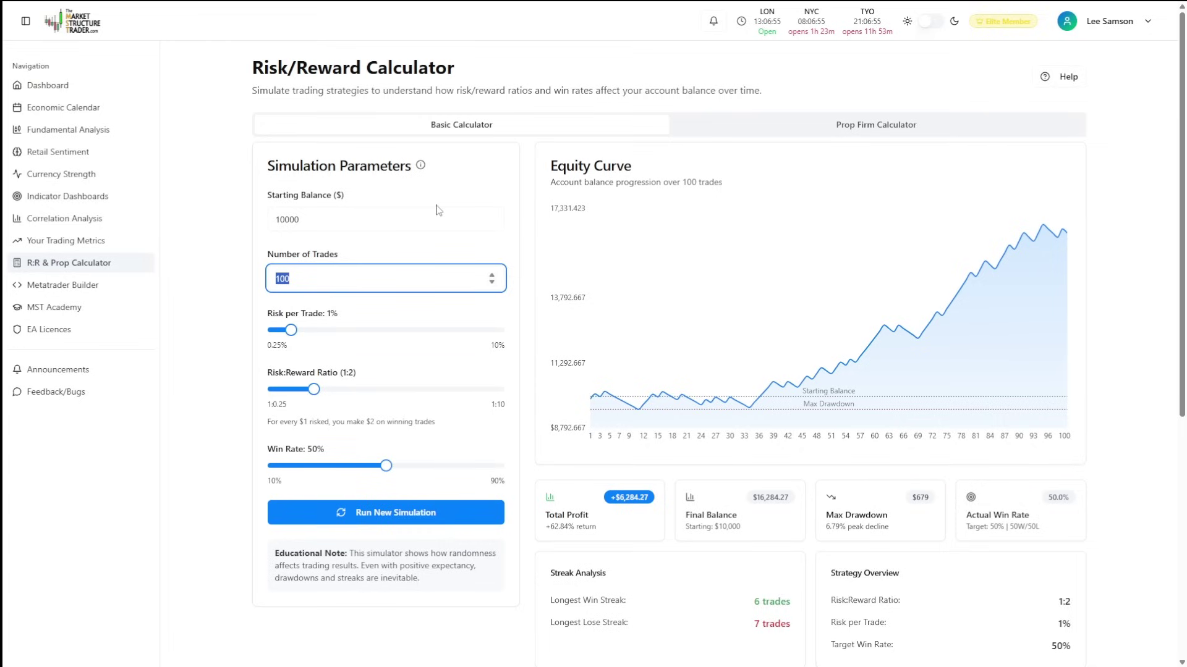
{"action": "type", "text": "60"}
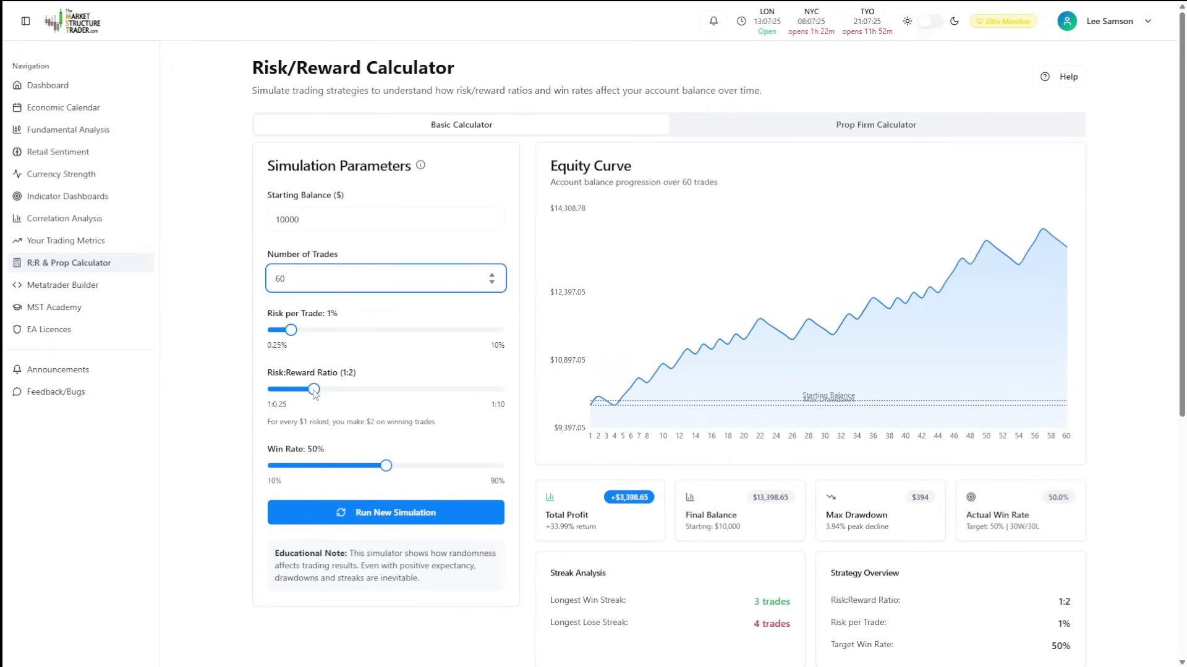
{"action": "left_click_drag", "start_coordinate": [314, 394], "coordinate": [361, 394]}
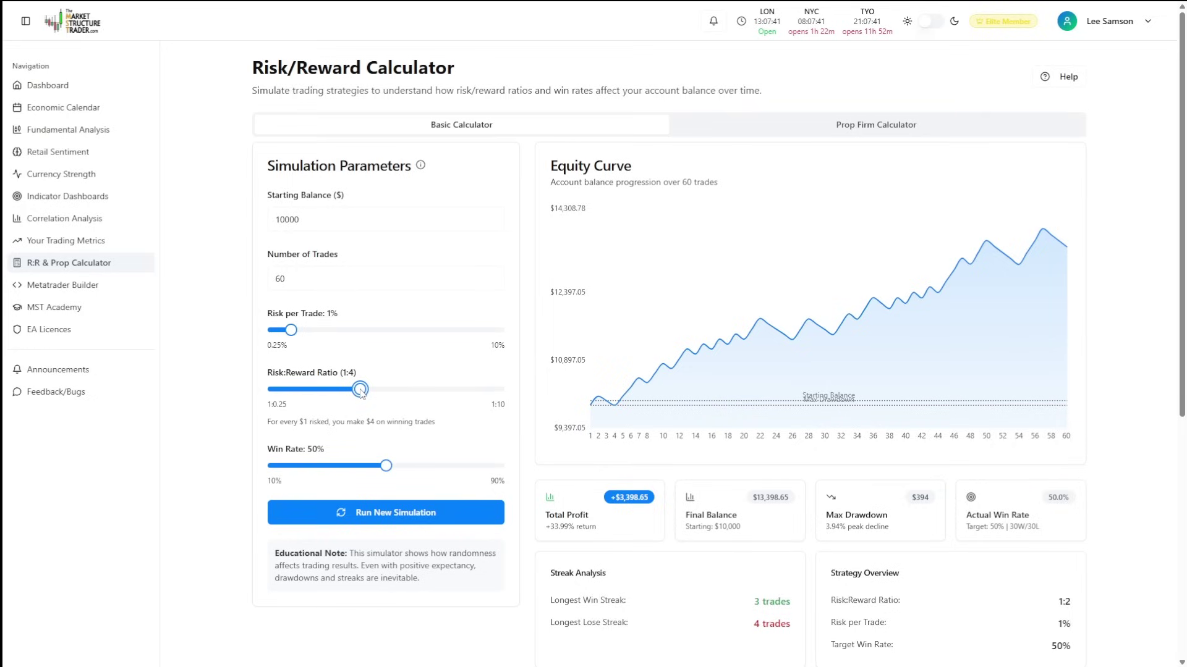
{"action": "left_click", "coordinate": [360, 391]}
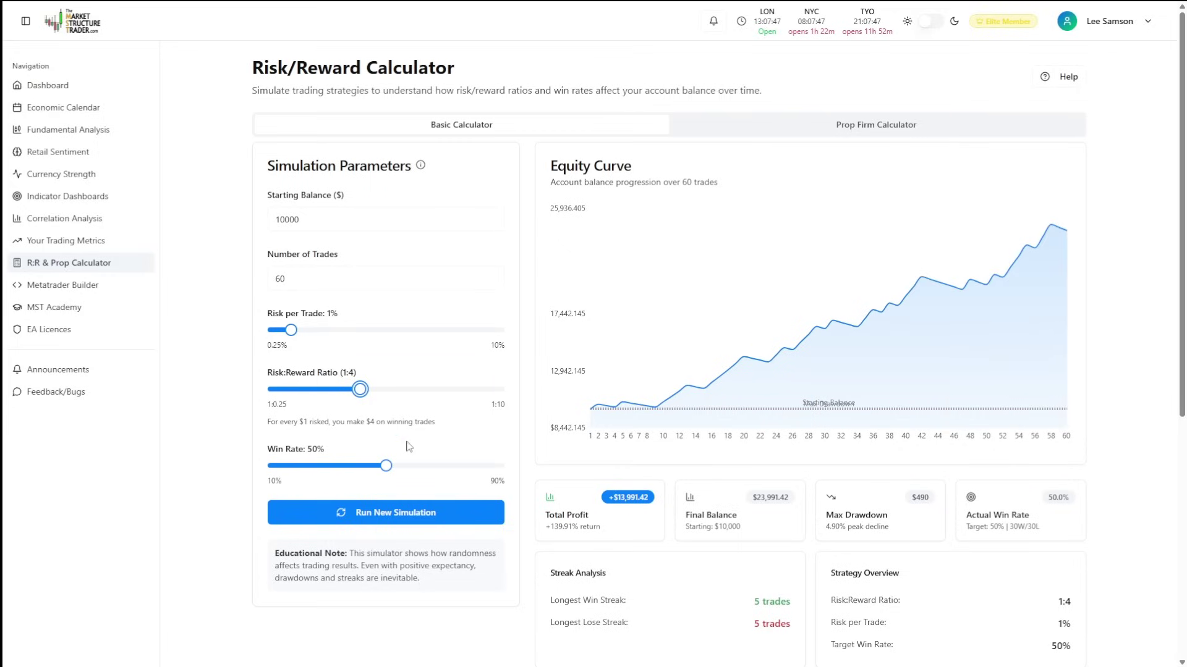
{"action": "left_click_drag", "start_coordinate": [361, 396], "coordinate": [313, 400]}
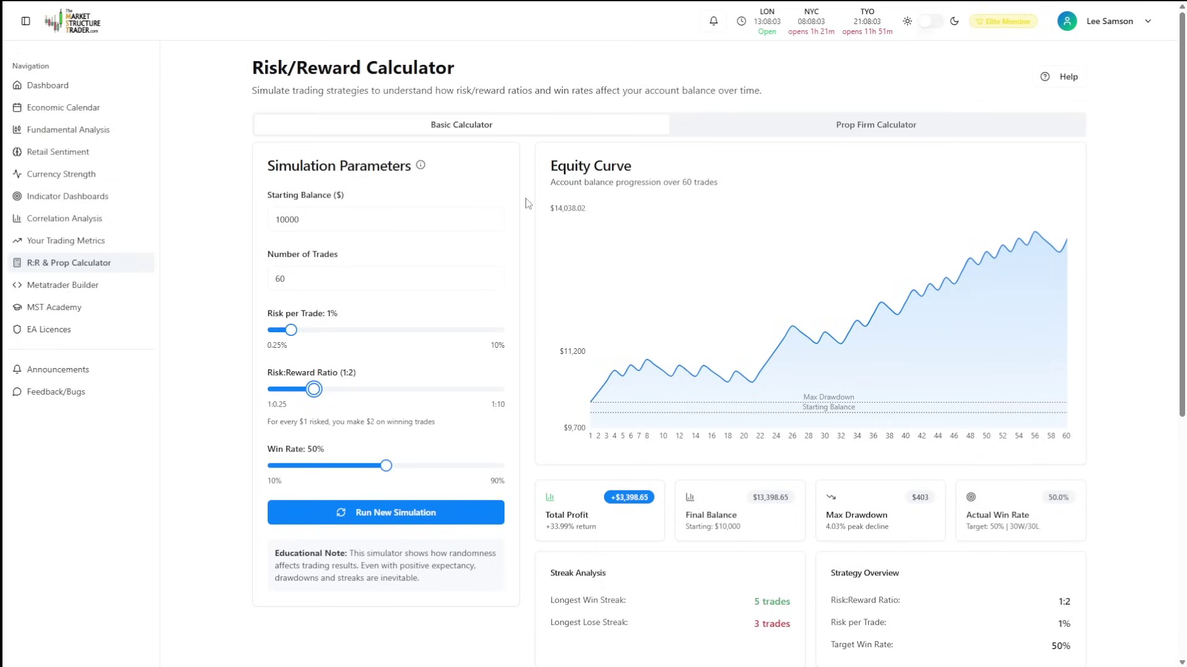
- Set the sliders to a 49% win rate, 1:2.25 risk:reward and 1.5% risk per trade
{"action": "left_click_drag", "start_coordinate": [386, 466], "coordinate": [344, 468]}
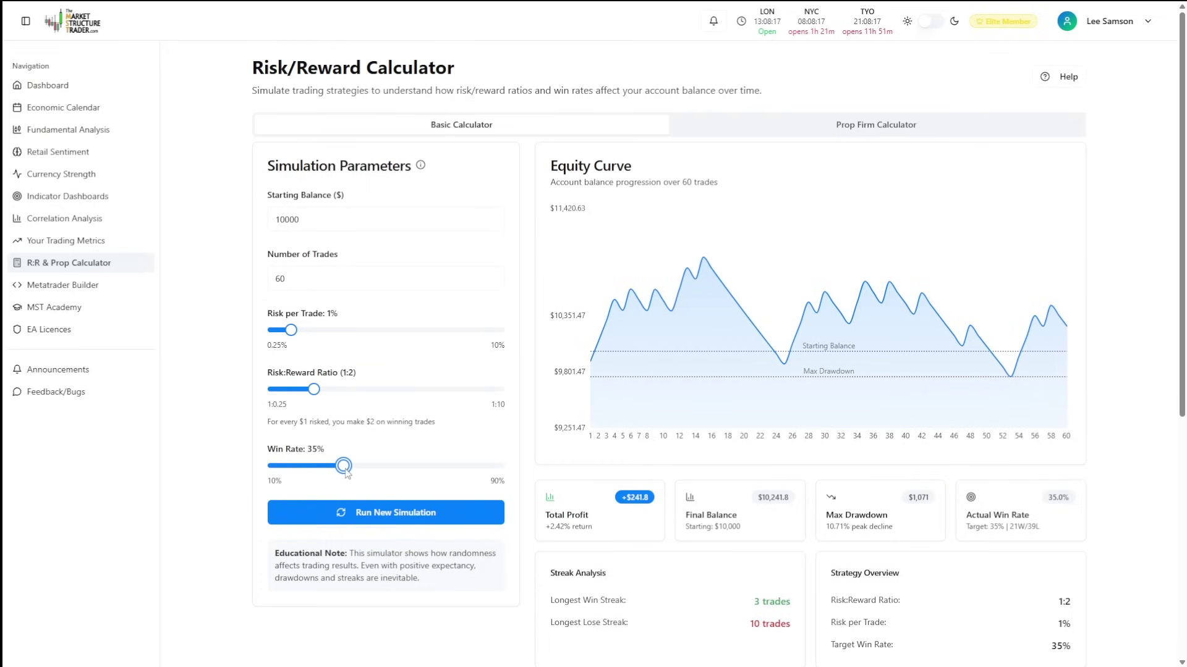
{"action": "left_click_drag", "start_coordinate": [344, 466], "coordinate": [417, 472]}
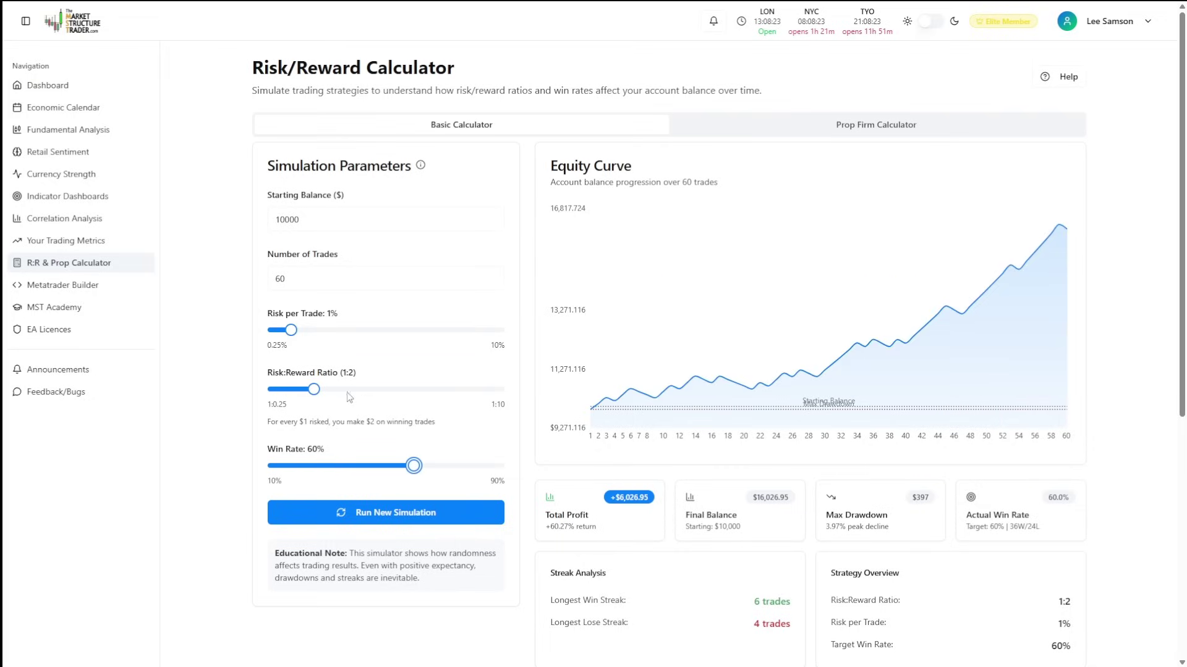
{"action": "left_click_drag", "start_coordinate": [315, 395], "coordinate": [291, 396]}
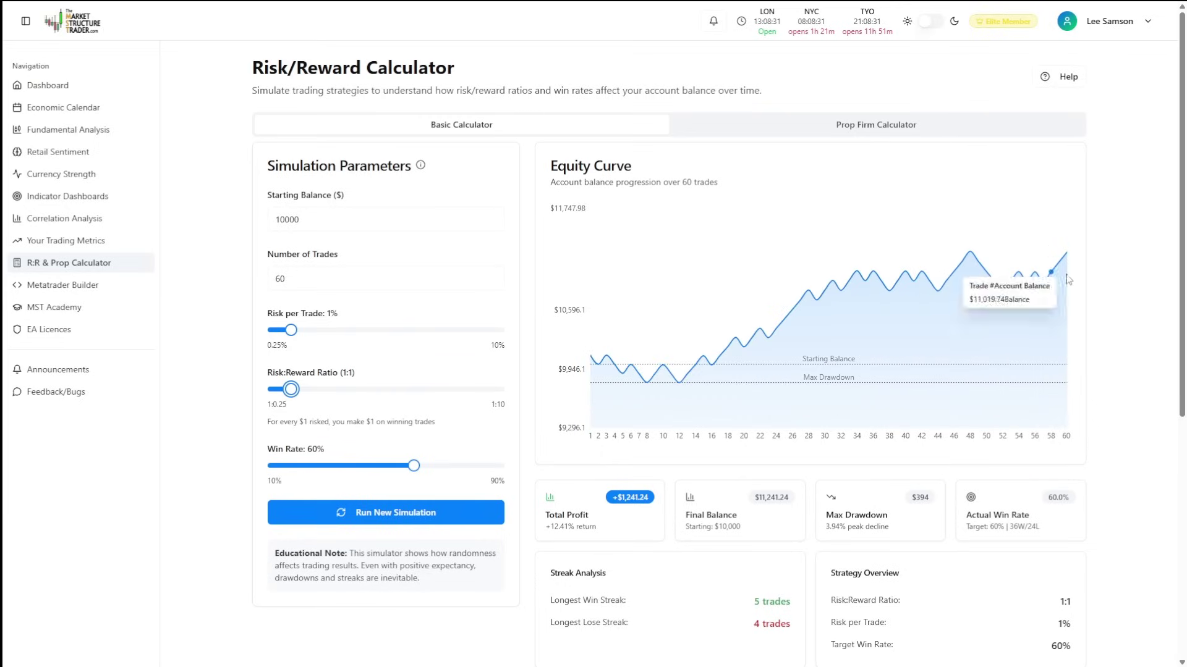
{"action": "left_click", "coordinate": [412, 466]}
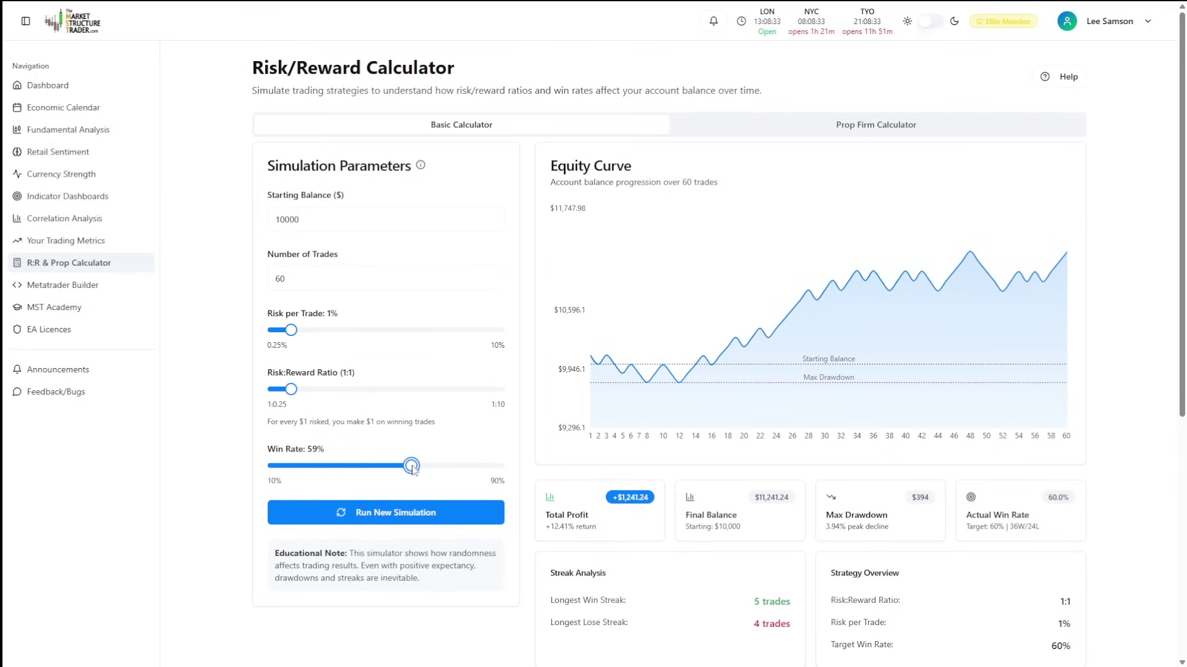
{"action": "left_click_drag", "start_coordinate": [412, 468], "coordinate": [383, 468]}
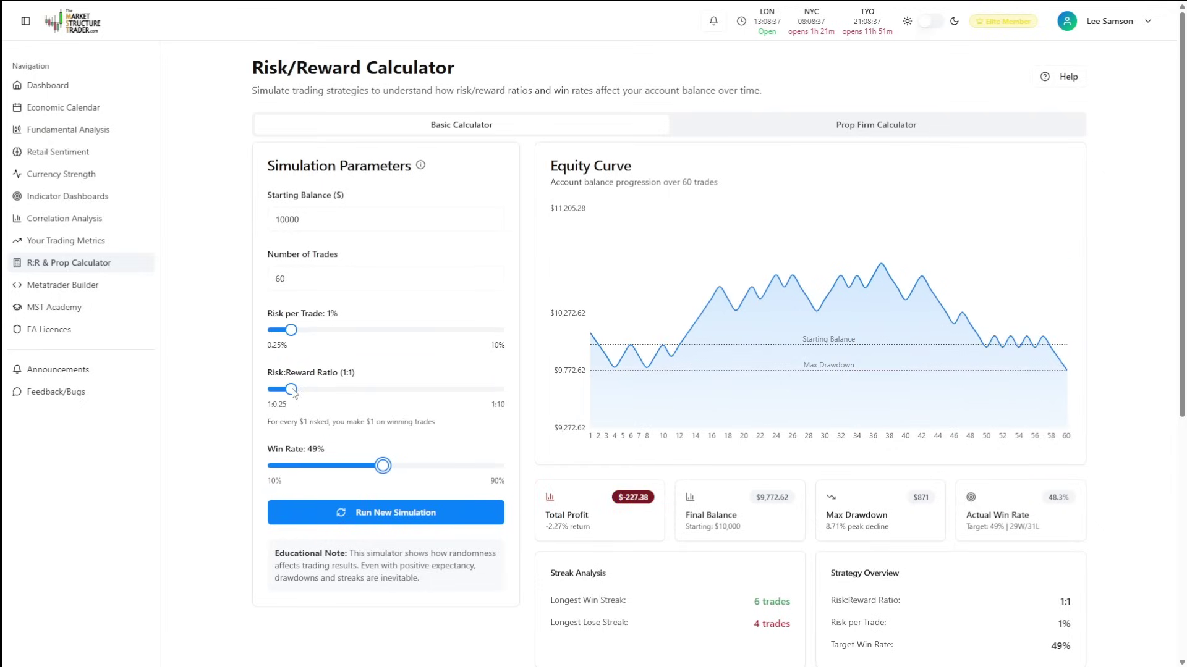
{"action": "left_click_drag", "start_coordinate": [293, 393], "coordinate": [320, 394]}
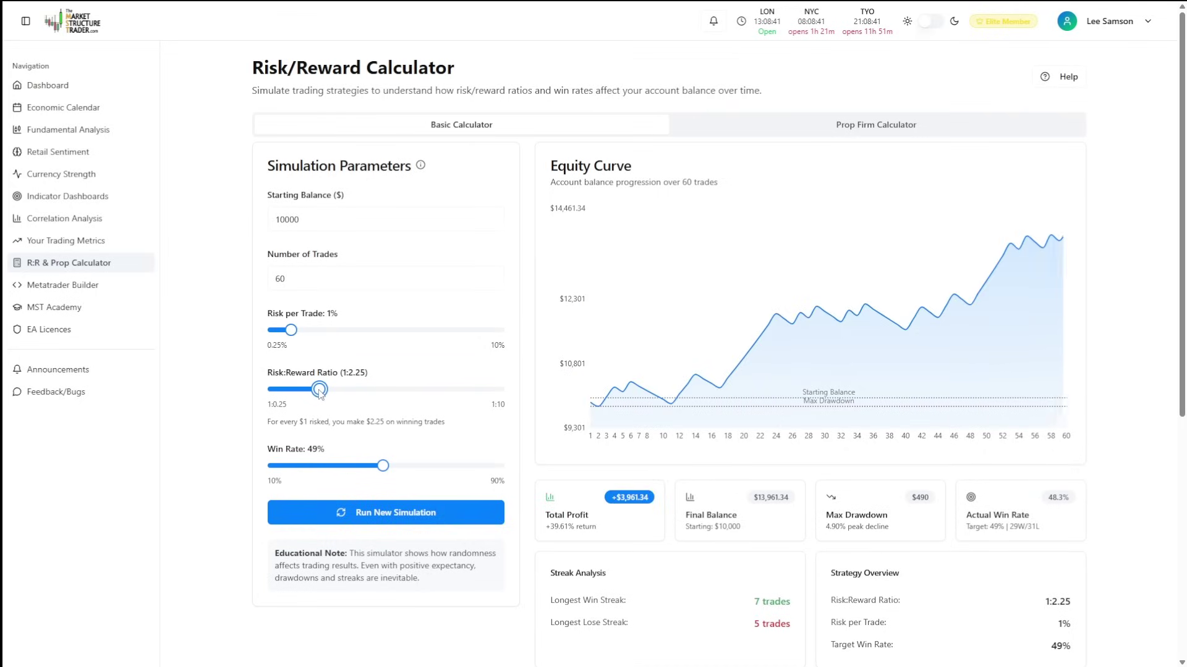
{"action": "left_click", "coordinate": [293, 335]}
{"action": "left_click_drag", "start_coordinate": [295, 340], "coordinate": [302, 340]}
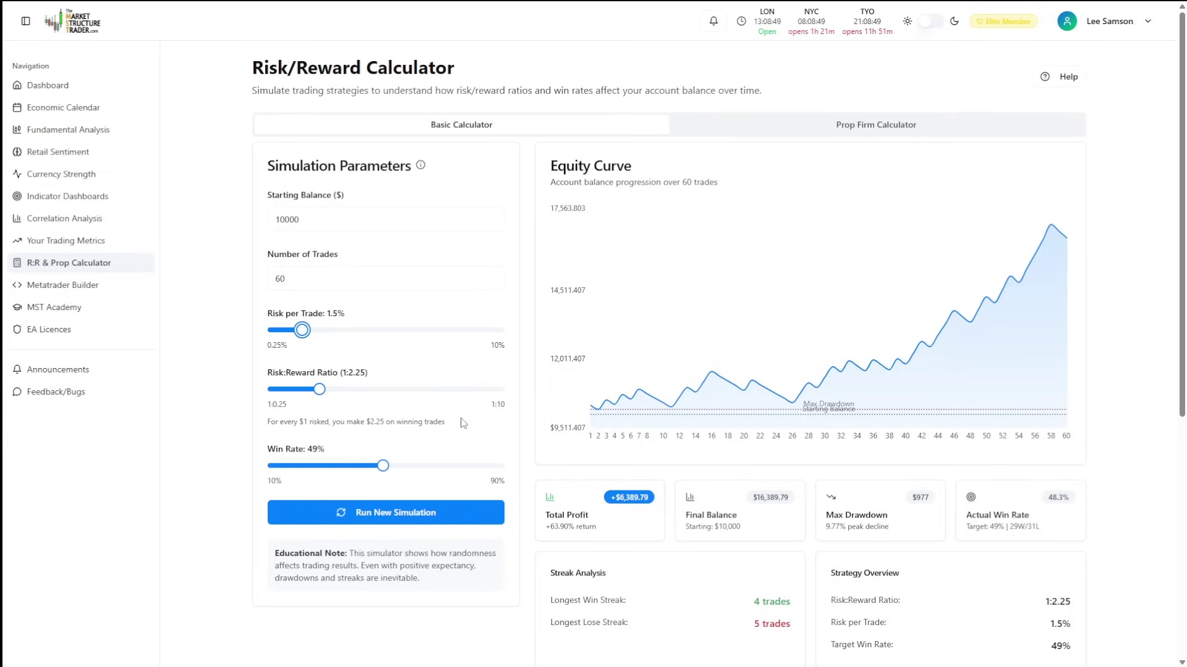
- Check the max drawdown figure, then rerun the basic simulation twice
{"action": "scroll", "coordinate": [487, 417], "scroll_direction": "down", "scroll_amount": 1}
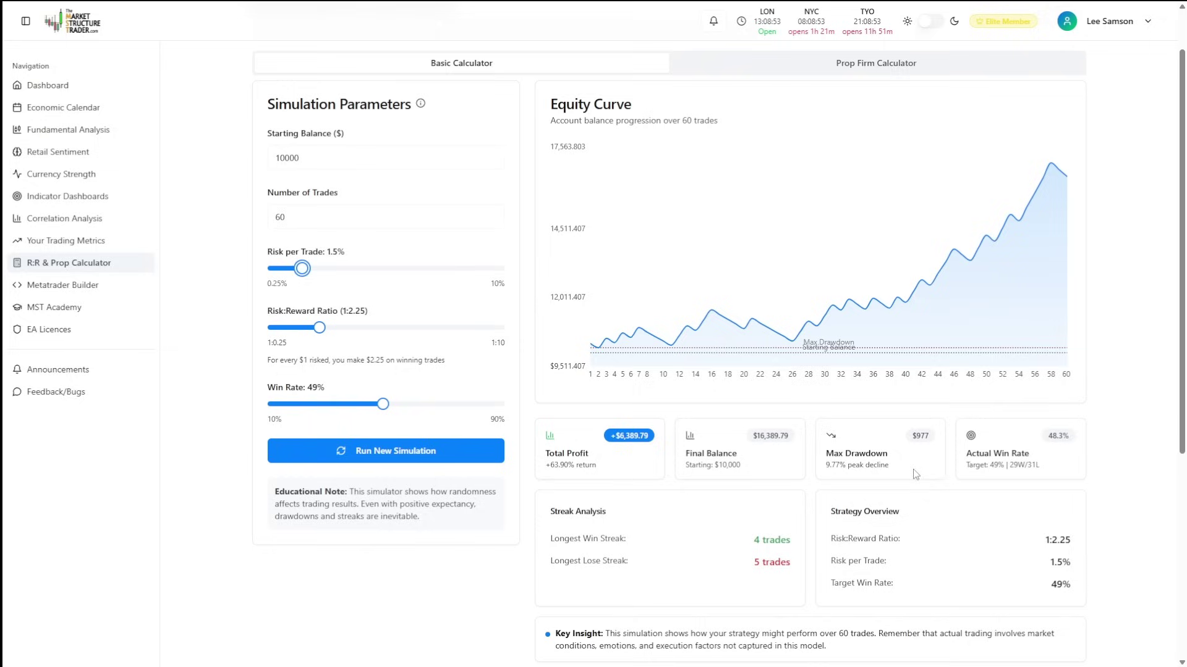
{"action": "left_click_drag", "start_coordinate": [889, 466], "coordinate": [832, 464]}
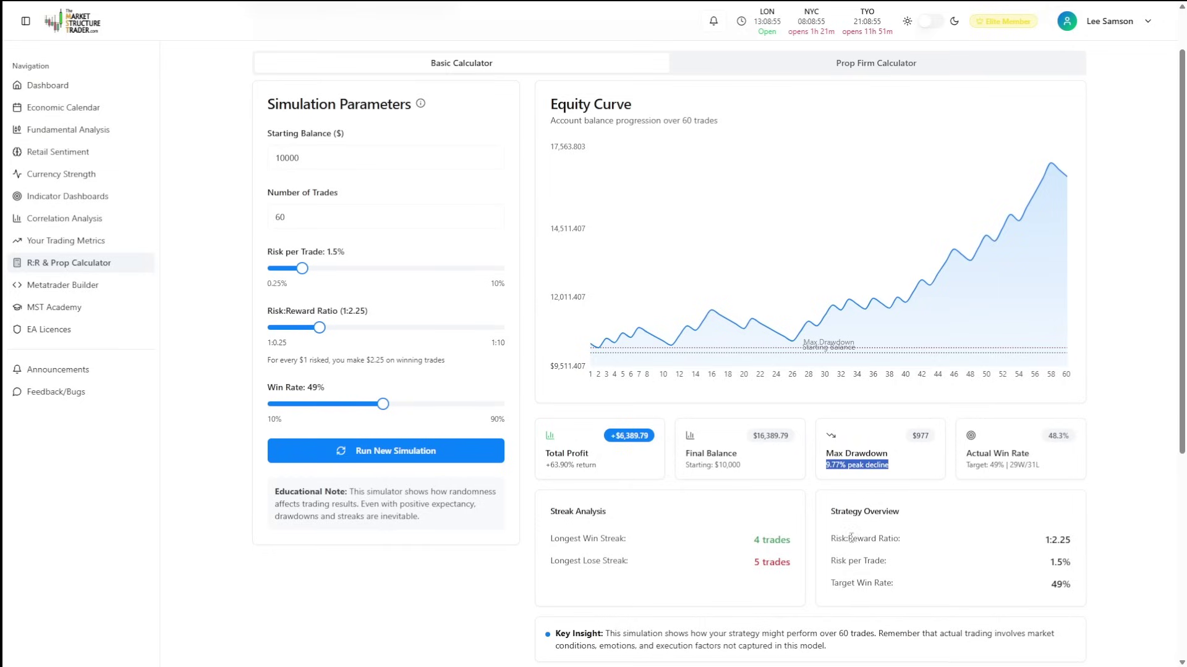
{"action": "left_click", "coordinate": [710, 548]}
{"action": "left_click", "coordinate": [380, 457]}
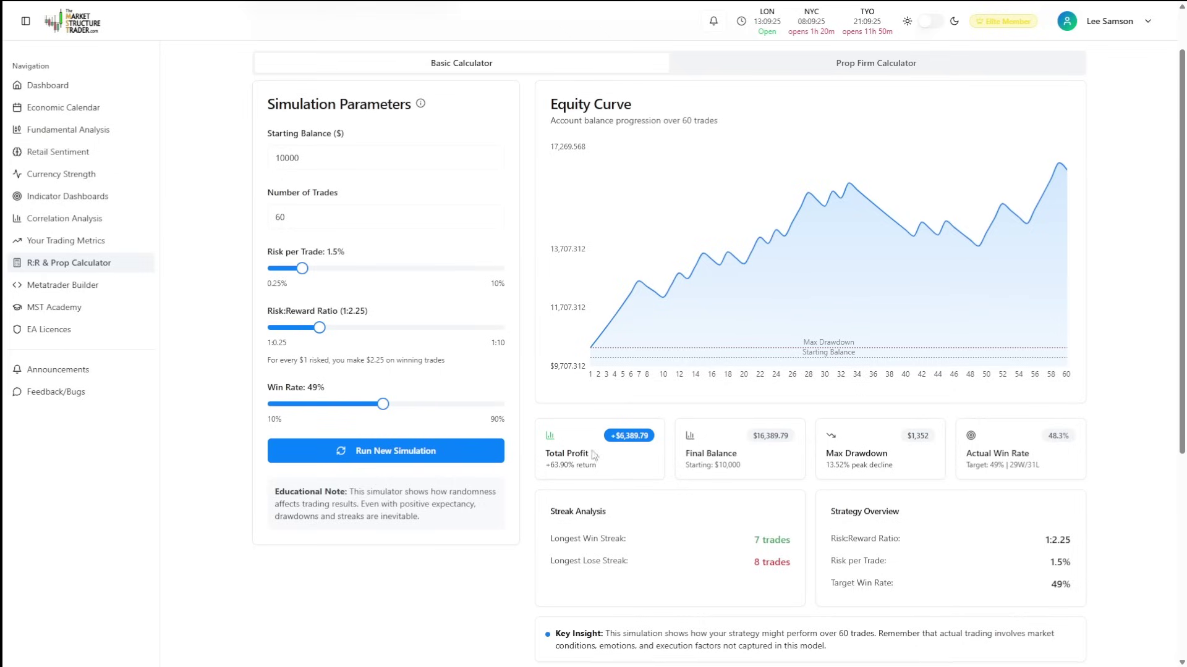
{"action": "left_click", "coordinate": [388, 453]}
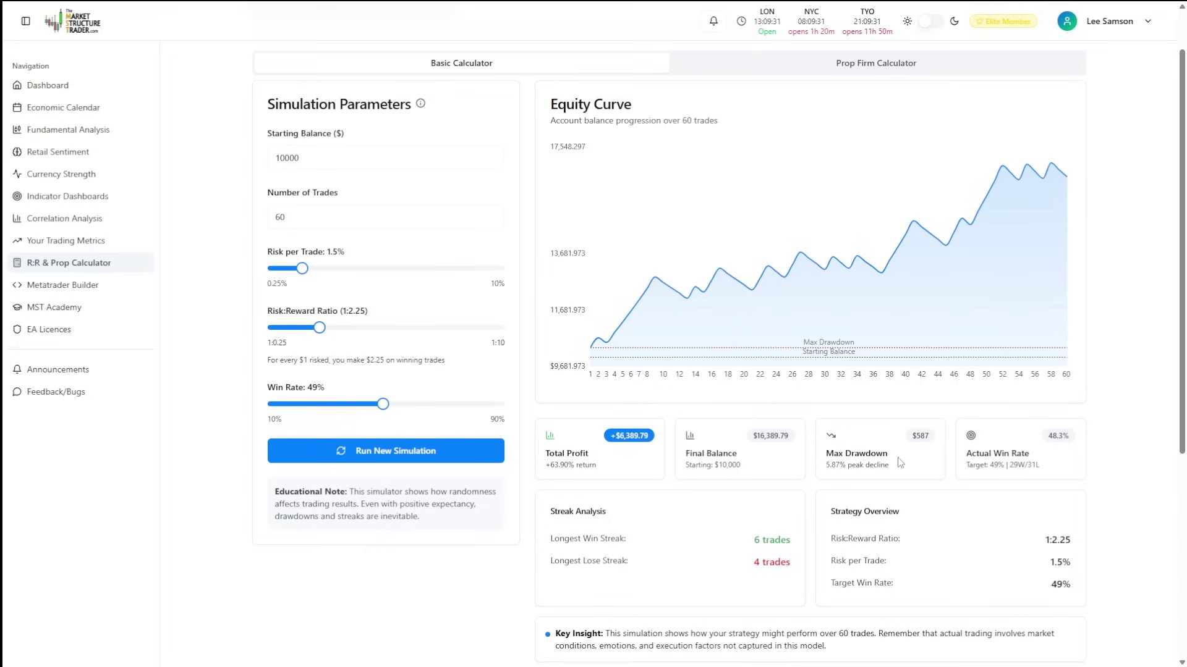
- Compare the drawdown again and rerun the simulation five more times for new equity curves
{"action": "left_click_drag", "start_coordinate": [898, 465], "coordinate": [815, 464]}
{"action": "left_click", "coordinate": [580, 449]}
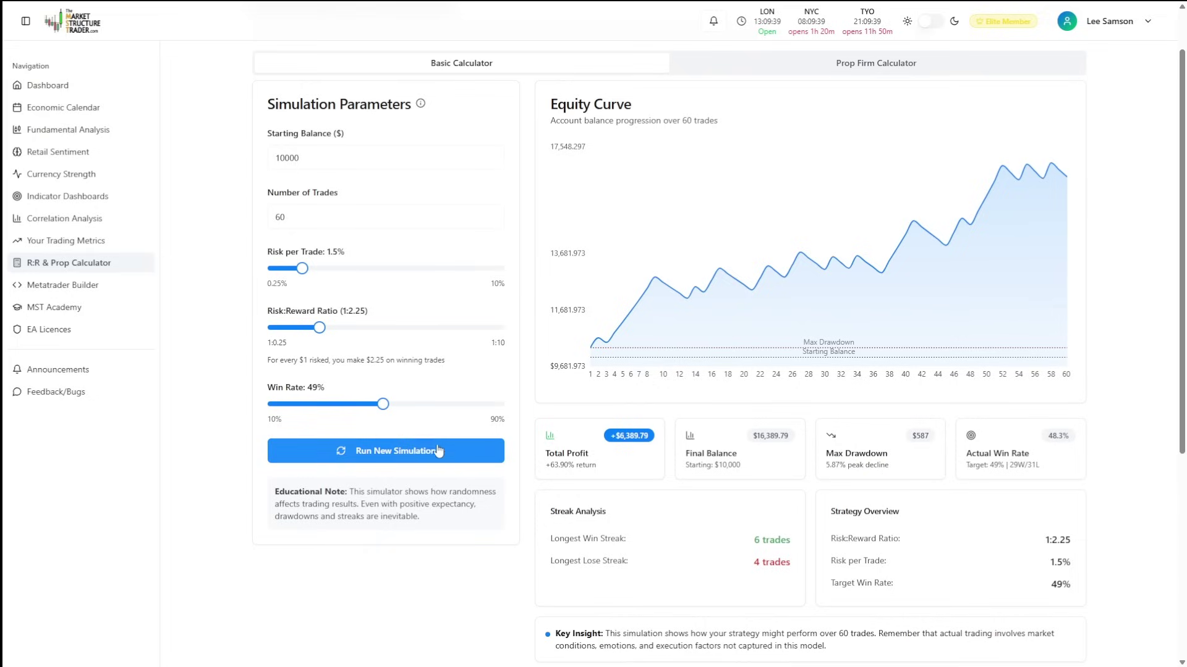
{"action": "left_click", "coordinate": [380, 451]}
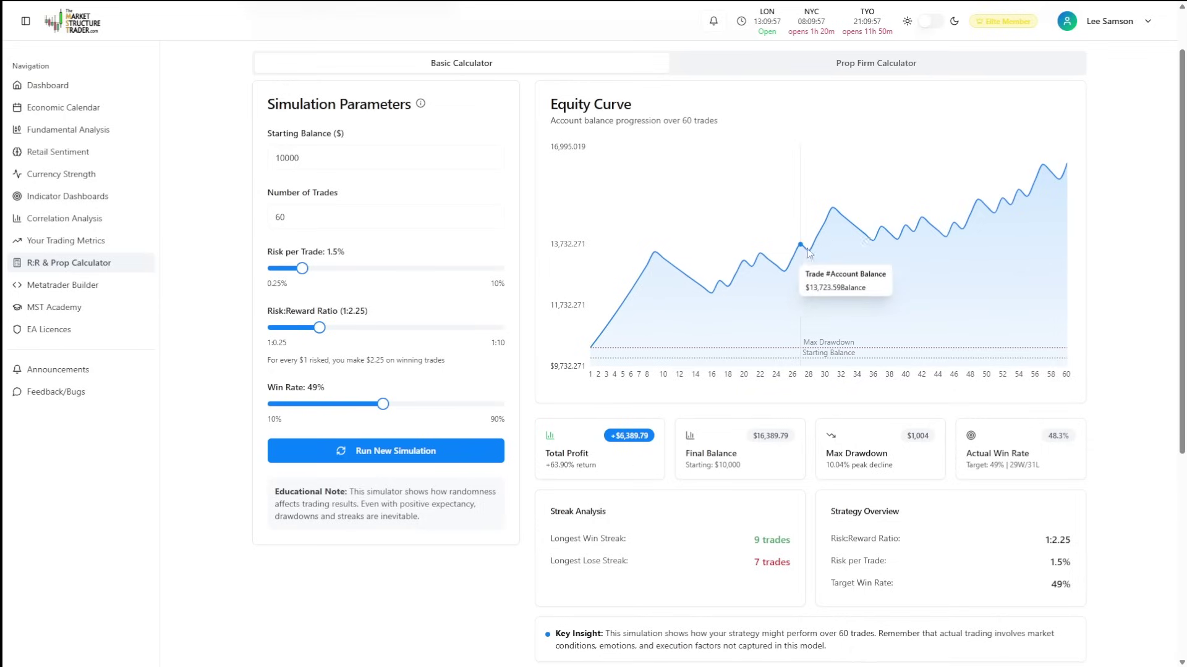
{"action": "left_click", "coordinate": [382, 452]}
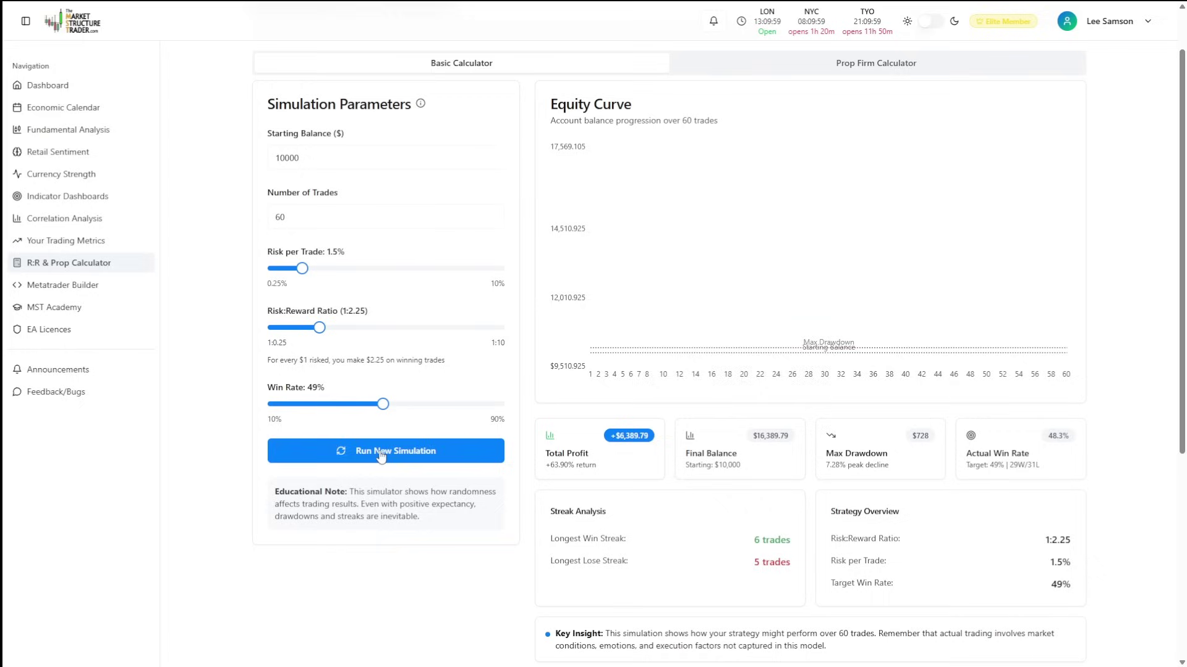
{"action": "left_click", "coordinate": [381, 452]}
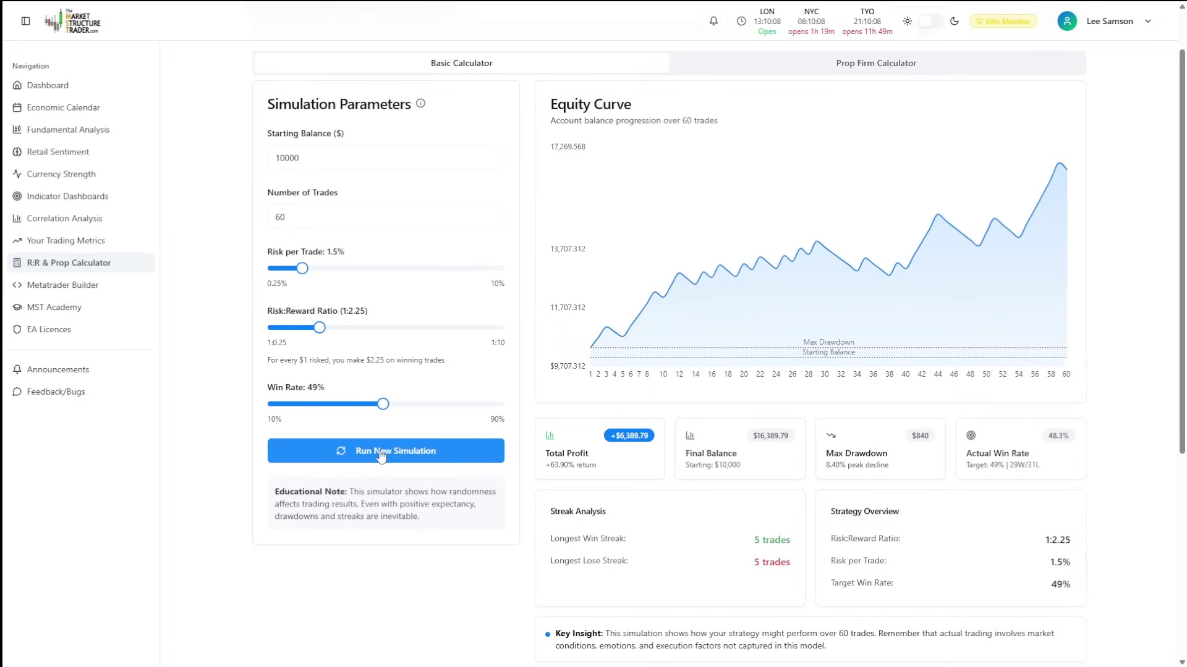
{"action": "left_click", "coordinate": [381, 456]}
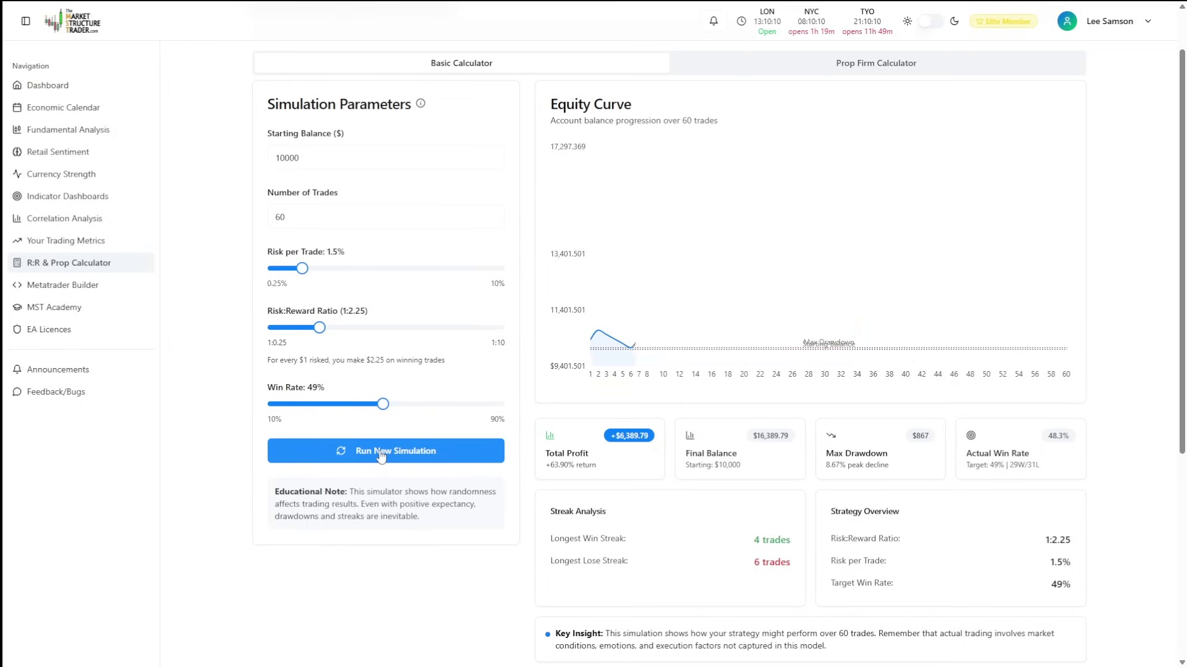
{"action": "left_click", "coordinate": [381, 456]}
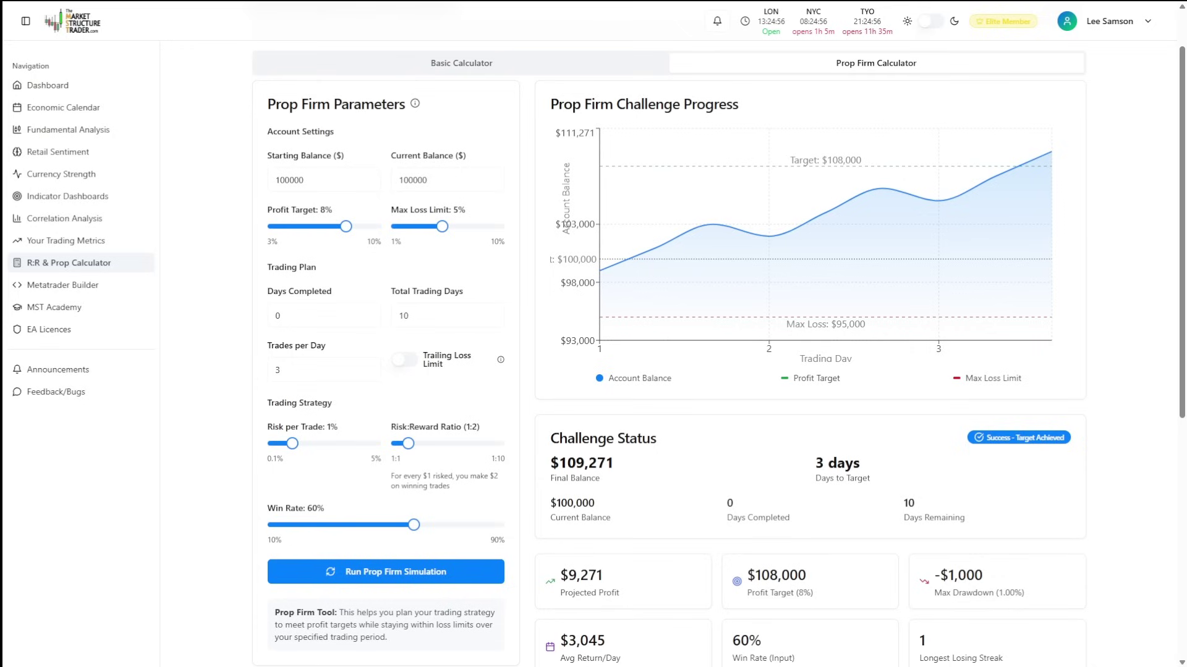
- Review the $100,000 account, 8% profit target and 5% loss limit defaults
{"action": "mouse_move", "coordinate": [672, 188]}
- Leave the current balance unchanged and switch the trailing loss limit on, then off again
{"action": "double_click", "coordinate": [438, 179]}
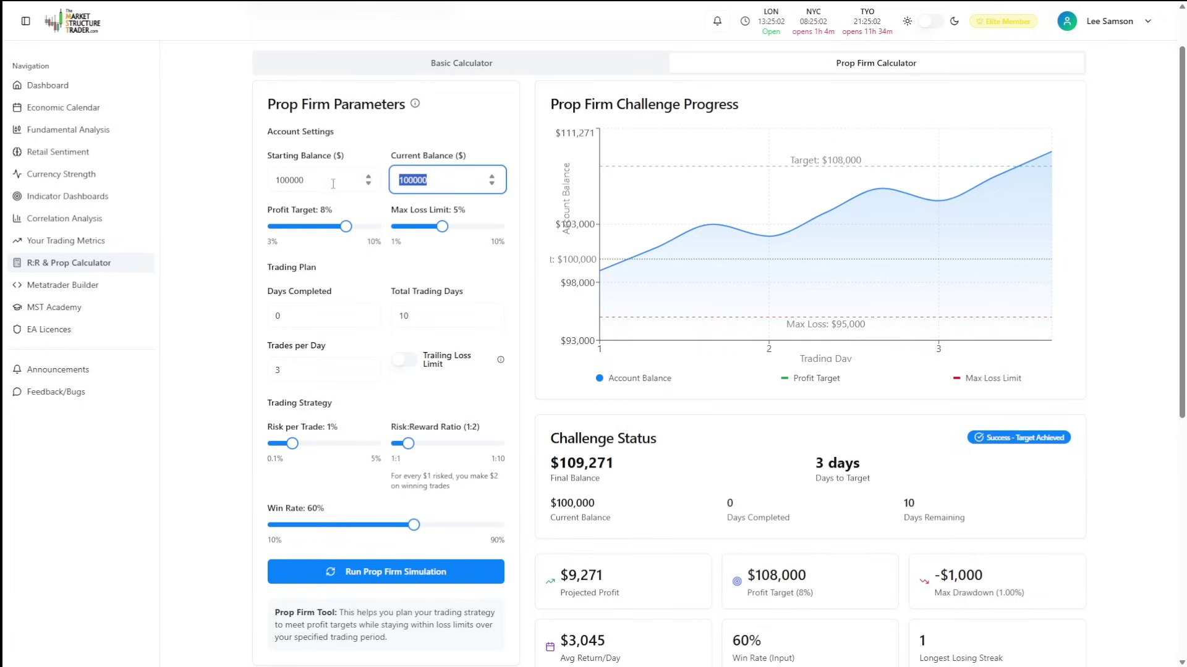
{"action": "left_click", "coordinate": [474, 117]}
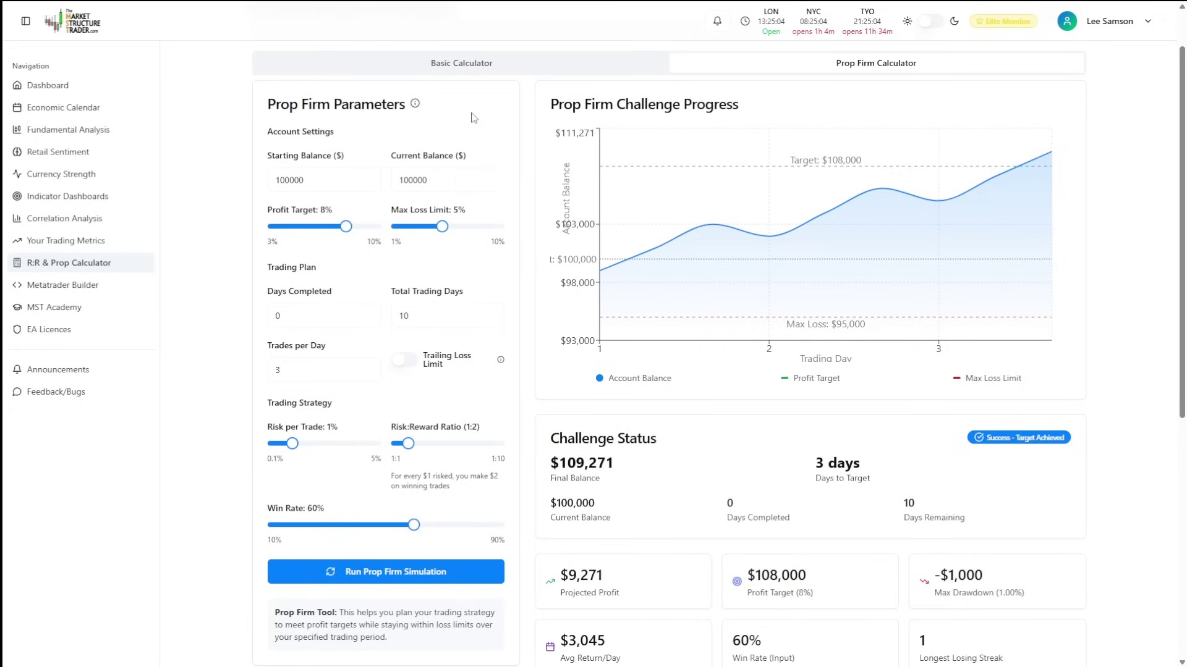
{"action": "left_click", "coordinate": [402, 363]}
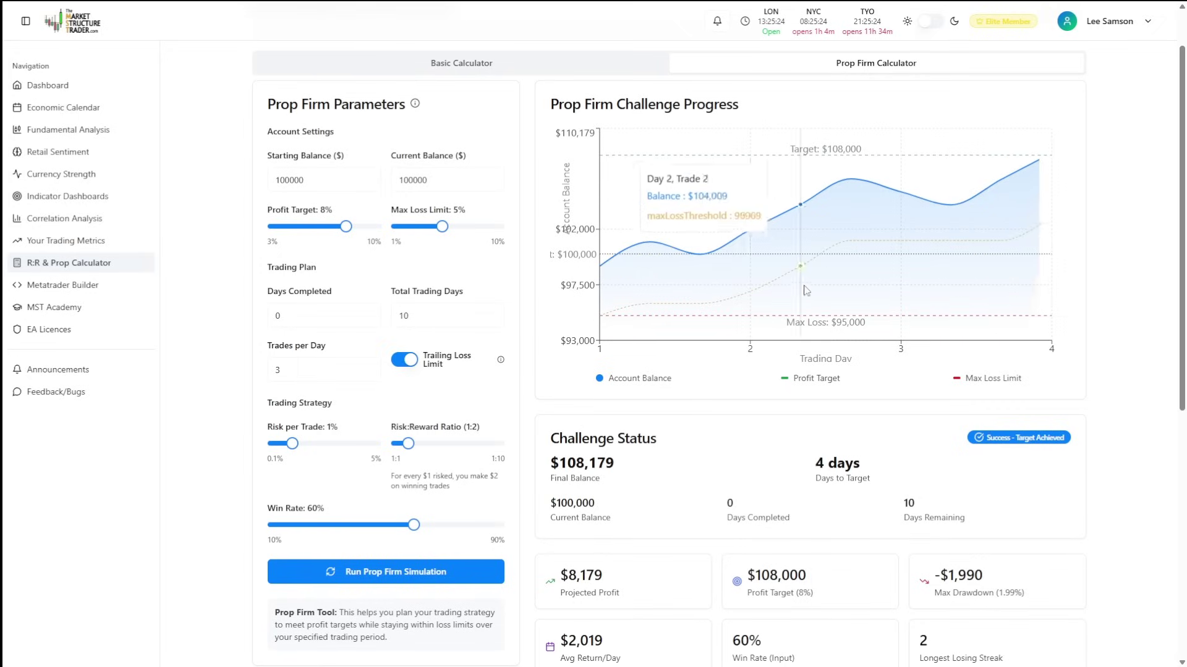
{"action": "left_click", "coordinate": [405, 364]}
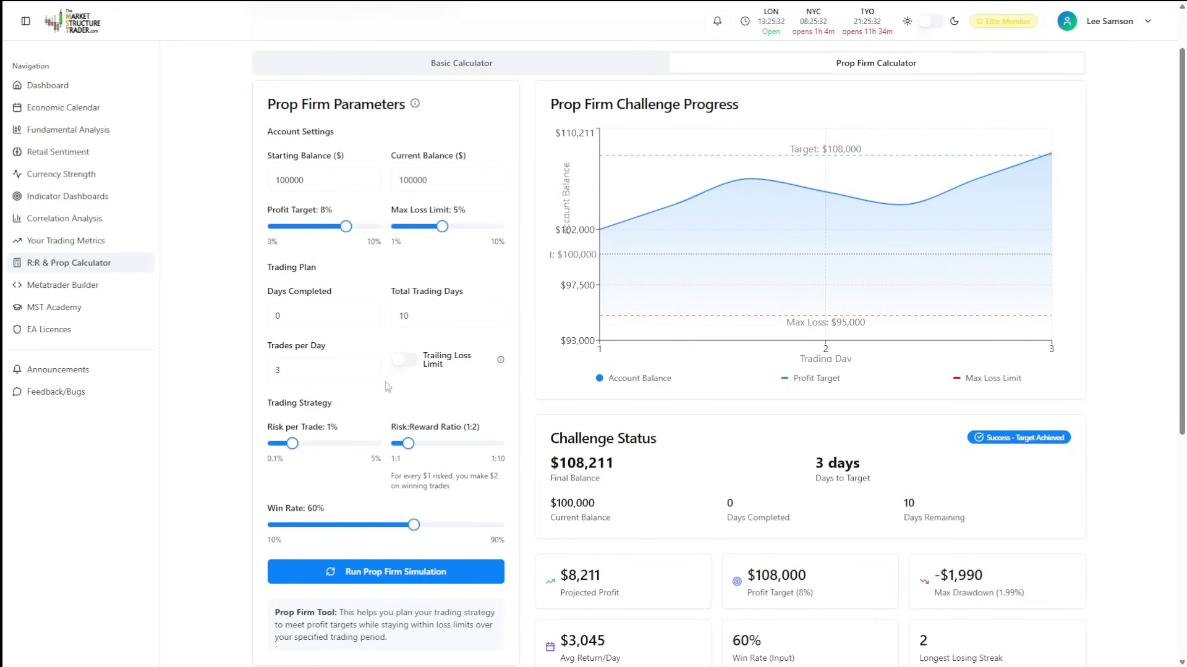
{"action": "scroll", "coordinate": [348, 426], "scroll_direction": "down", "scroll_amount": 2}
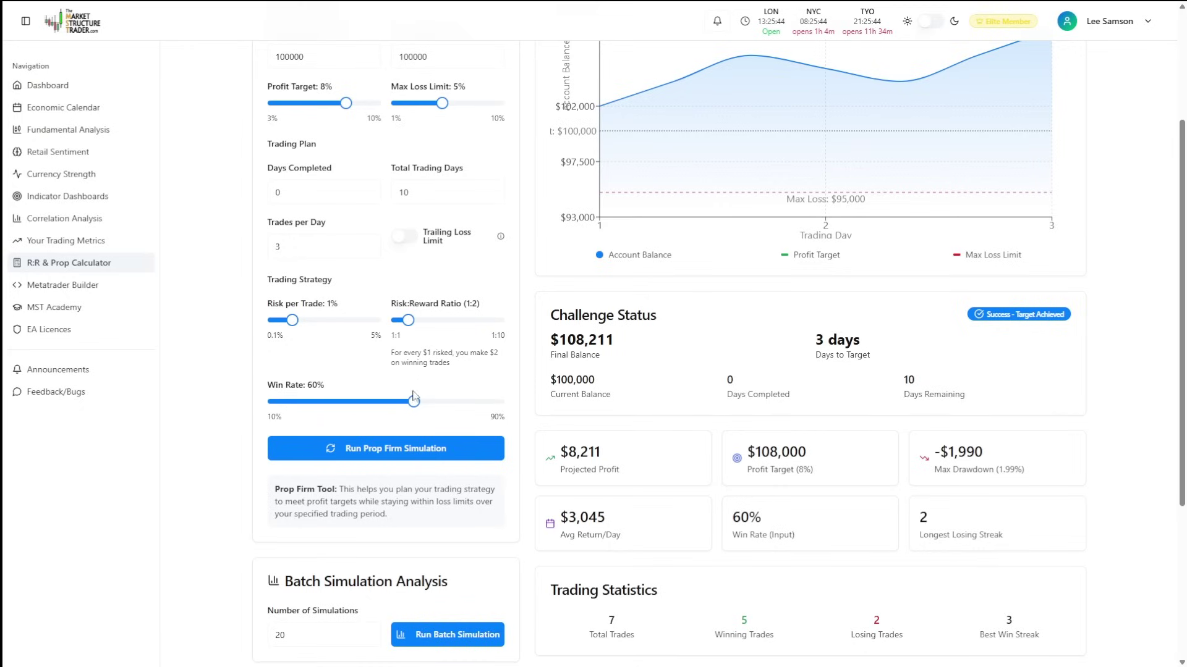
- Drop the win rate from 60% to 50% and note the 7 days to target
{"action": "left_click_drag", "start_coordinate": [414, 403], "coordinate": [388, 408]}
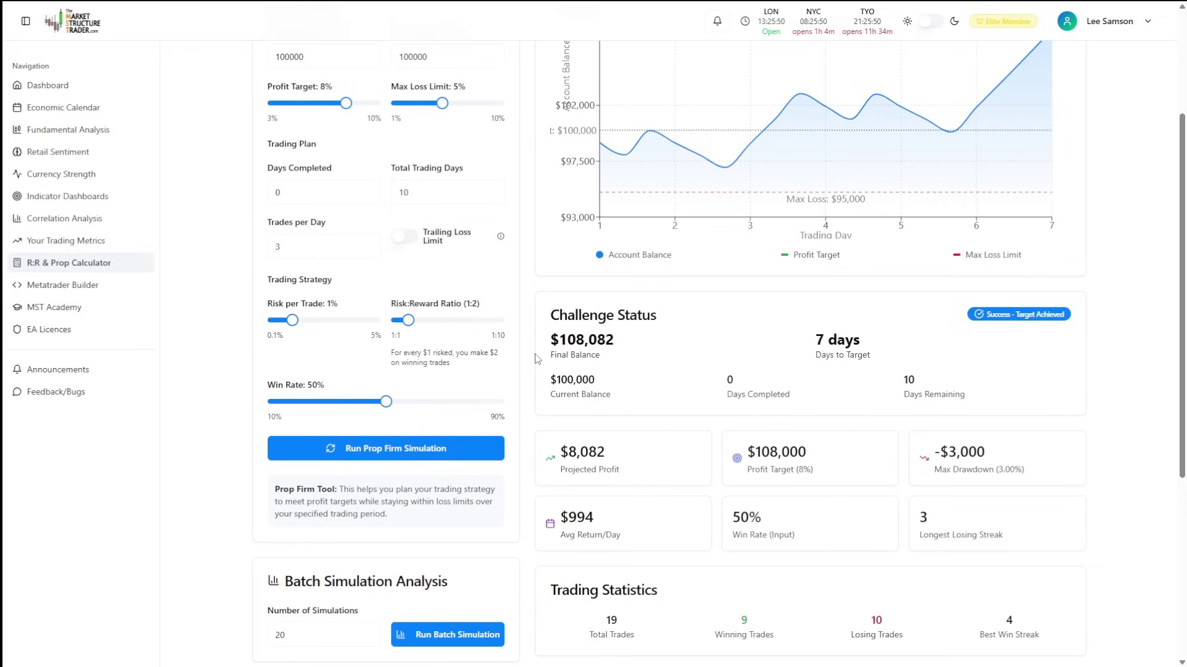
{"action": "scroll", "coordinate": [538, 359], "scroll_direction": "up", "scroll_amount": 1}
{"action": "scroll", "coordinate": [538, 359], "scroll_direction": "up", "scroll_amount": 1}
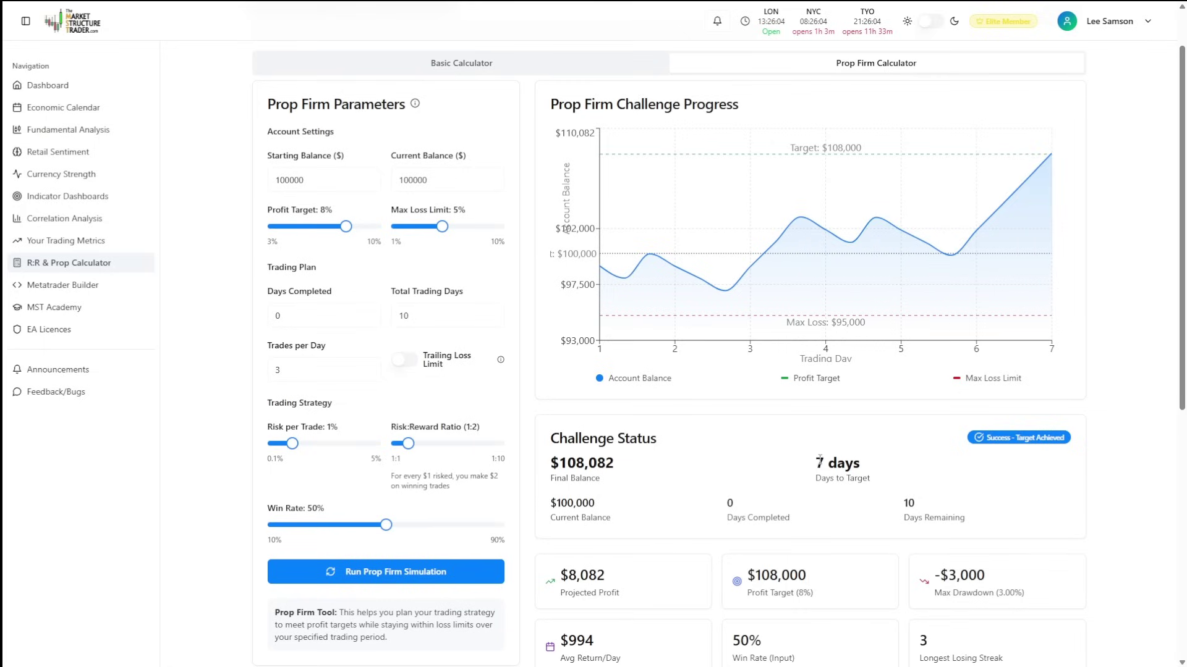
{"action": "left_click_drag", "start_coordinate": [819, 459], "coordinate": [868, 463]}
- Lower risk per trade to 0.7% and note the 10 days to target
{"action": "left_click_drag", "start_coordinate": [293, 447], "coordinate": [282, 450]}
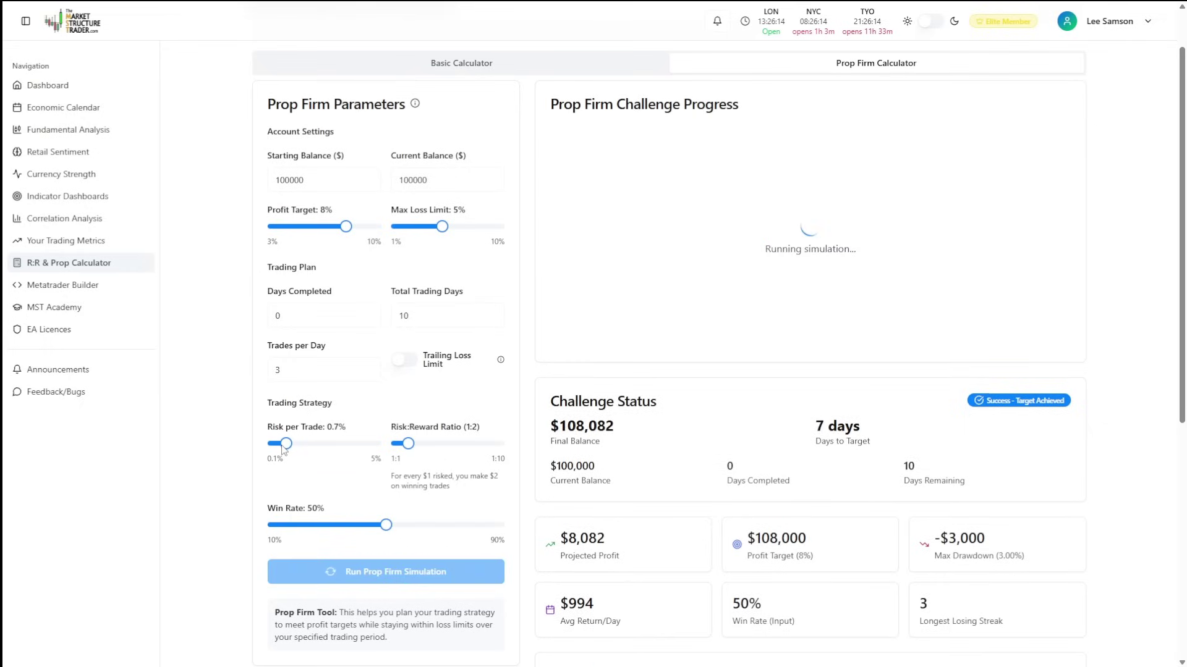
{"action": "mouse_move", "coordinate": [613, 181]}
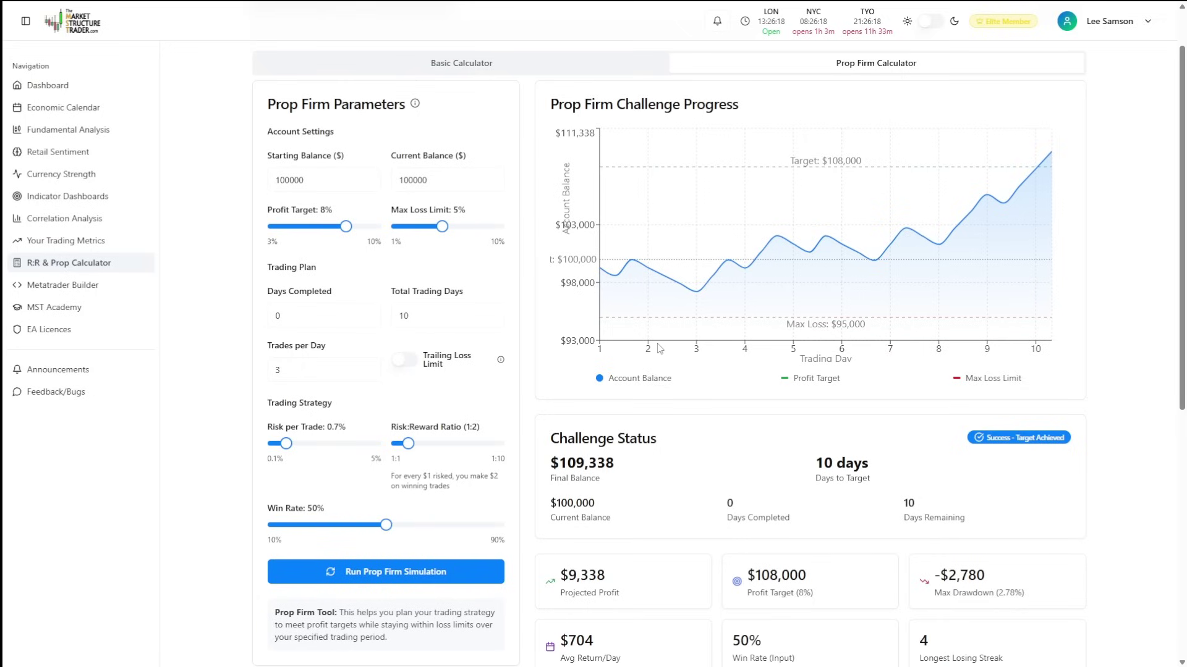
{"action": "mouse_move", "coordinate": [657, 340]}
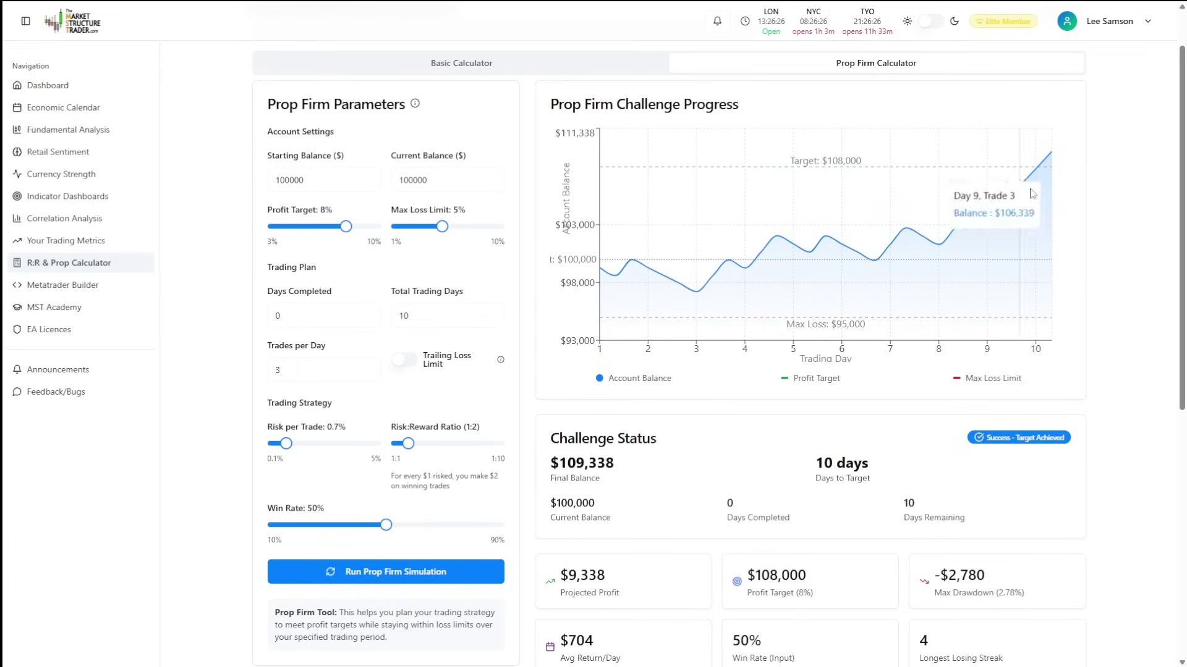
{"action": "left_click_drag", "start_coordinate": [817, 466], "coordinate": [901, 464]}
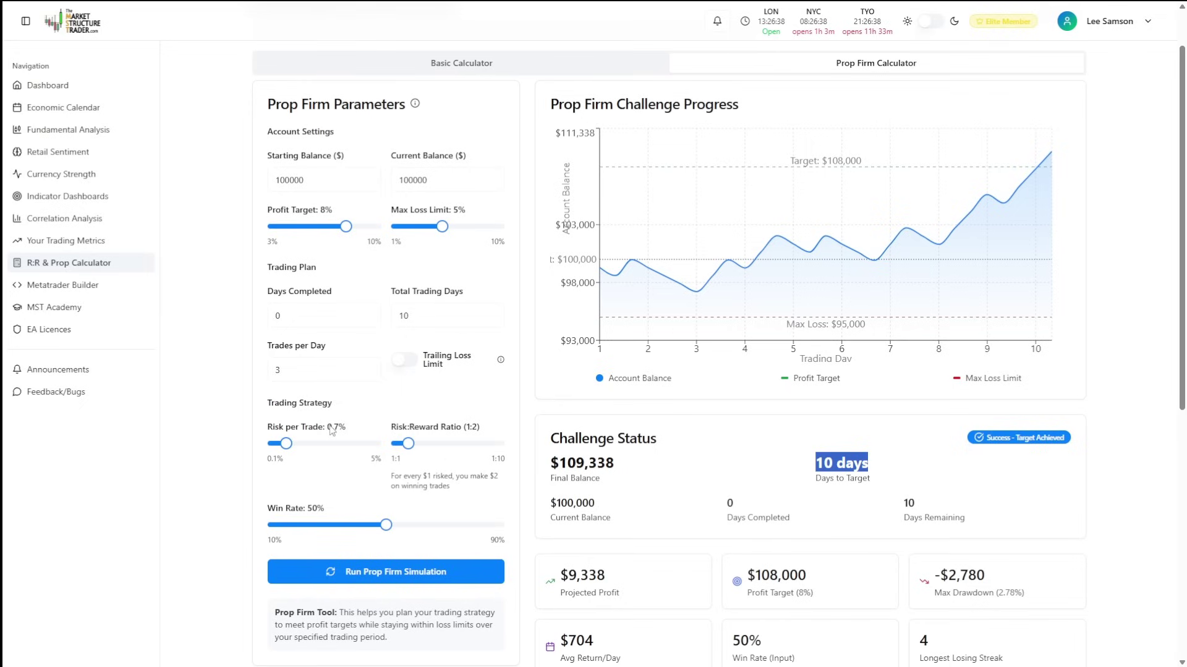
- Run the 20-simulation batch and mark the 7.5 average days and 2.53% average max drawdown
{"action": "scroll", "coordinate": [332, 430], "scroll_direction": "down", "scroll_amount": 5}
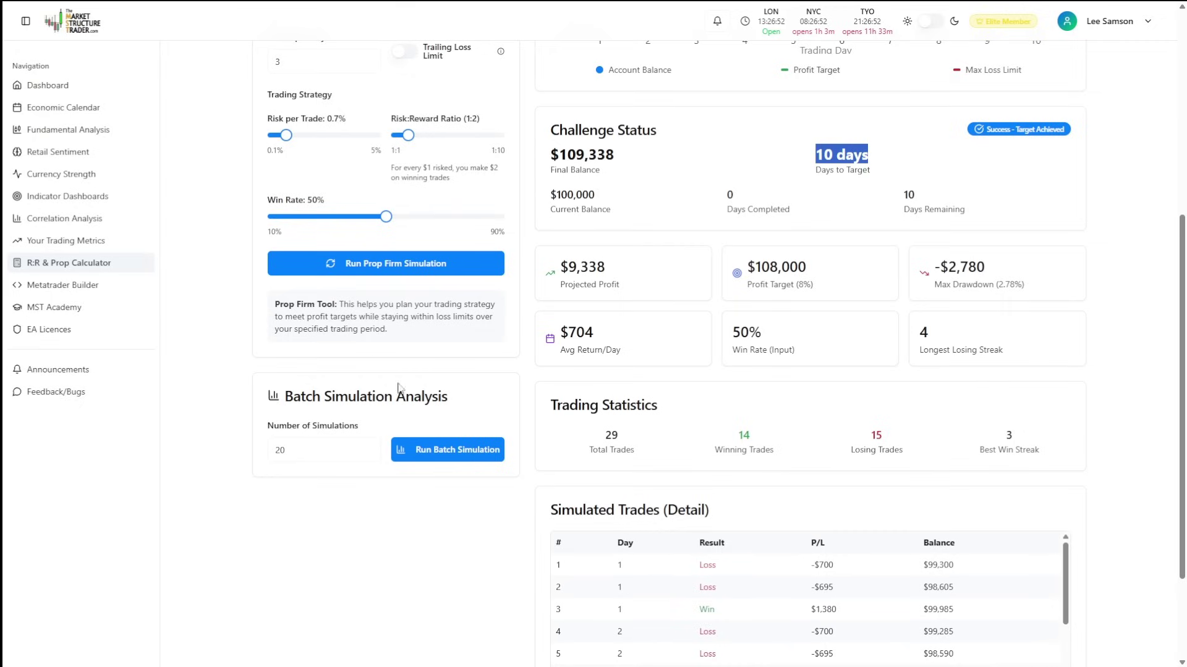
{"action": "left_click", "coordinate": [452, 458]}
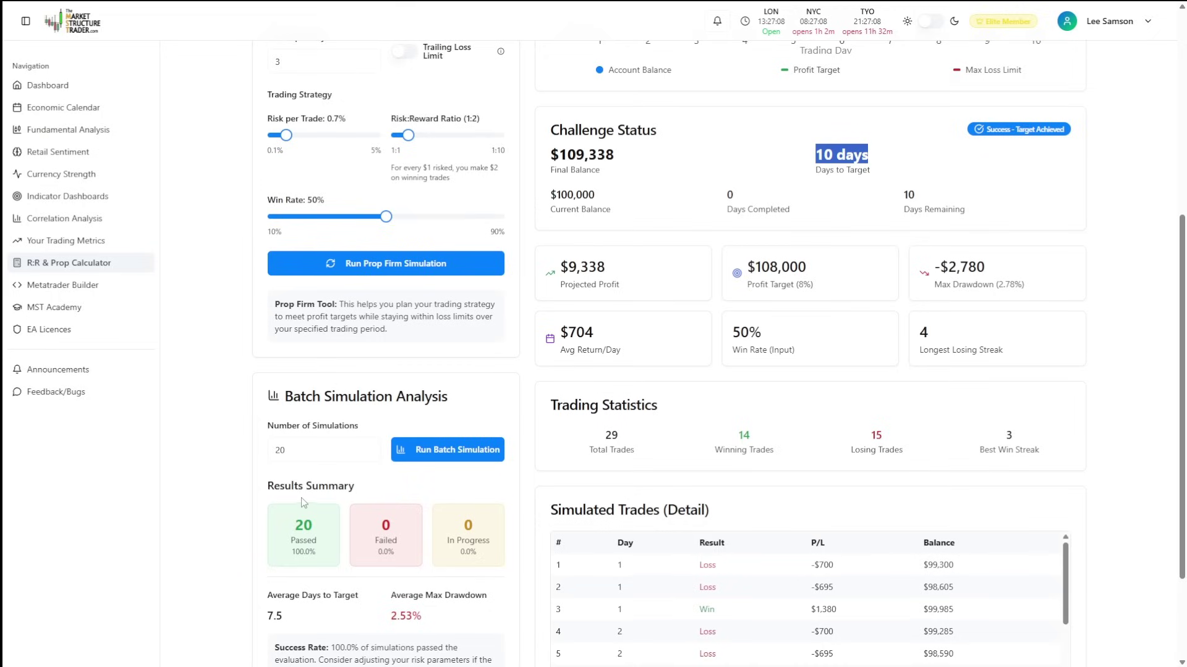
{"action": "scroll", "coordinate": [299, 547], "scroll_direction": "down", "scroll_amount": 2}
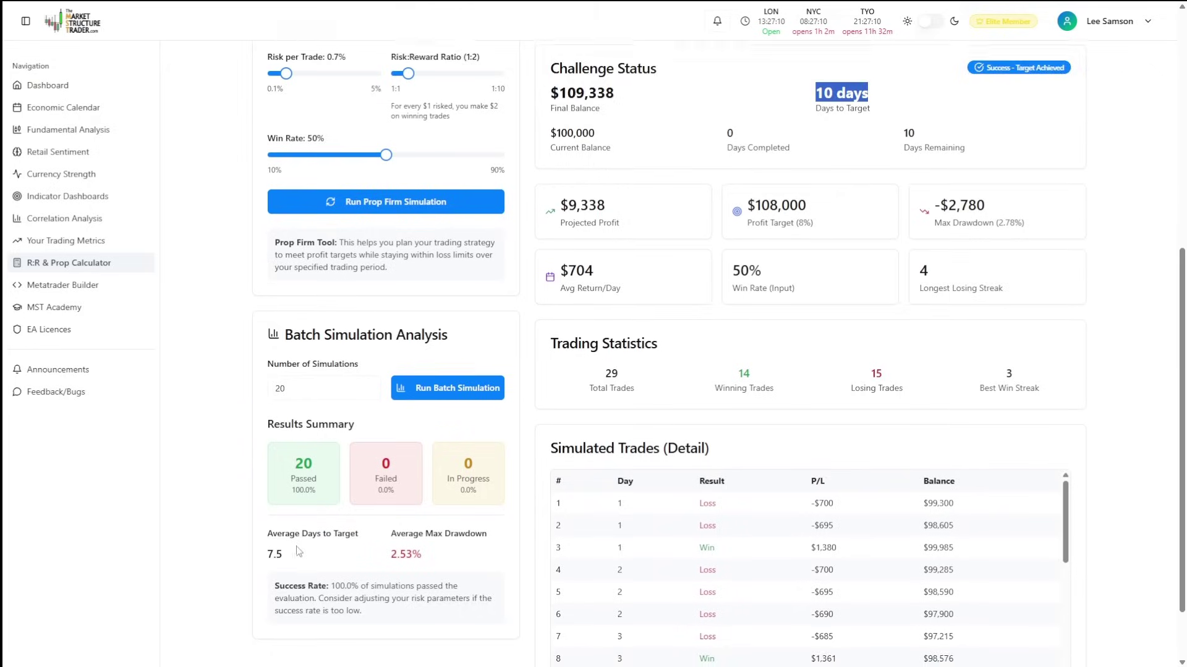
{"action": "left_click_drag", "start_coordinate": [286, 501], "coordinate": [266, 501]}
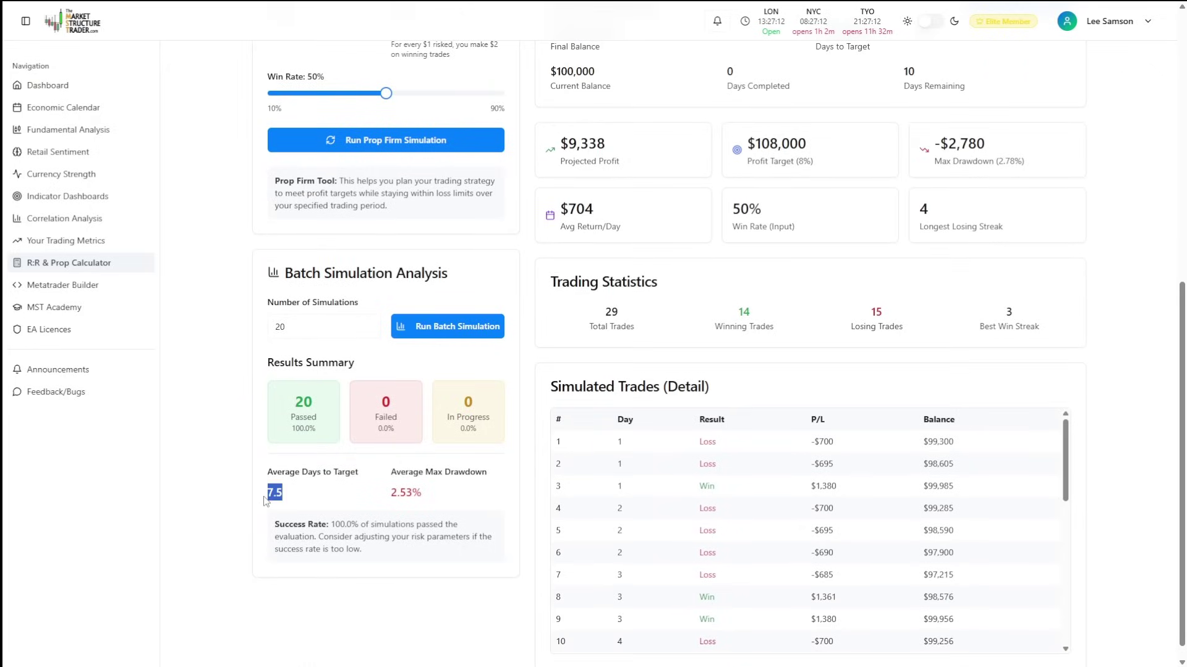
{"action": "left_click", "coordinate": [303, 499]}
{"action": "left_click_drag", "start_coordinate": [427, 498], "coordinate": [390, 500]}
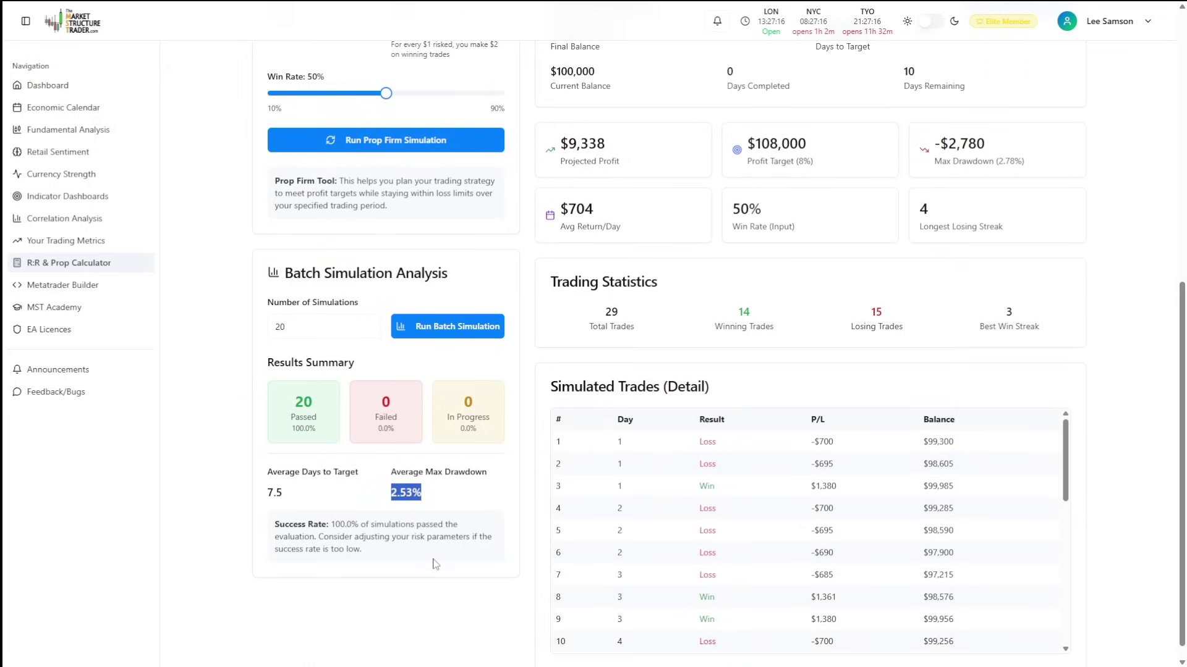
{"action": "scroll", "coordinate": [442, 555], "scroll_direction": "up", "scroll_amount": 4}
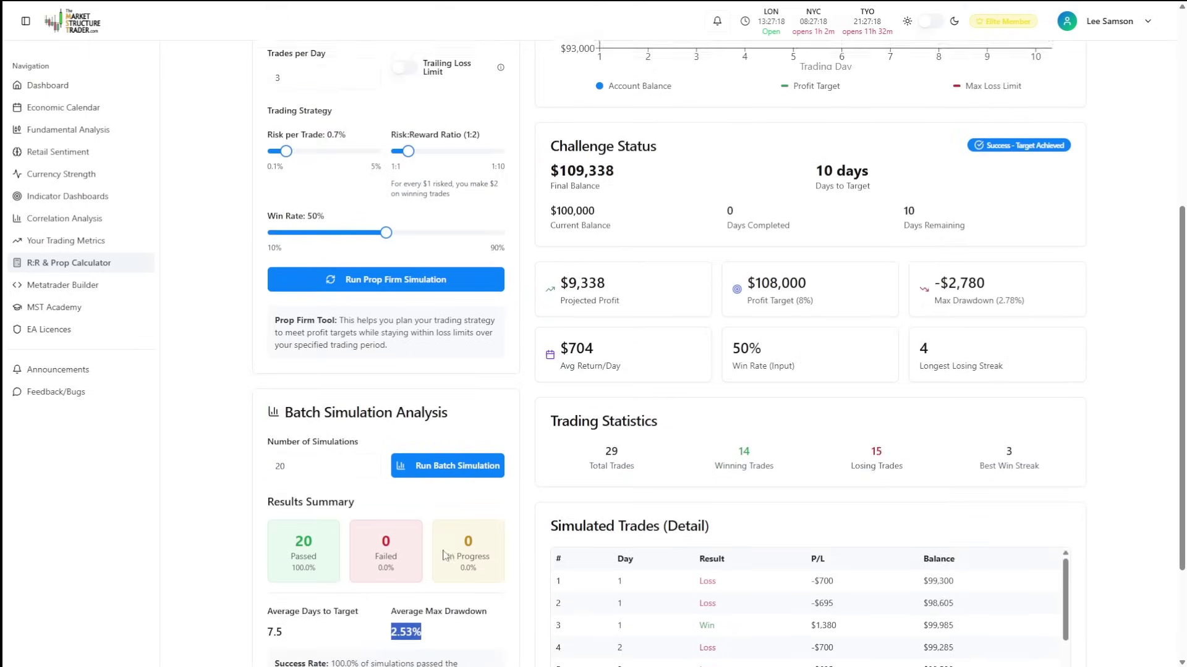
- Raise risk per trade to about 2% and rerun the batch, noting 2.7 average days to target
{"action": "left_click_drag", "start_coordinate": [288, 265], "coordinate": [312, 265]}
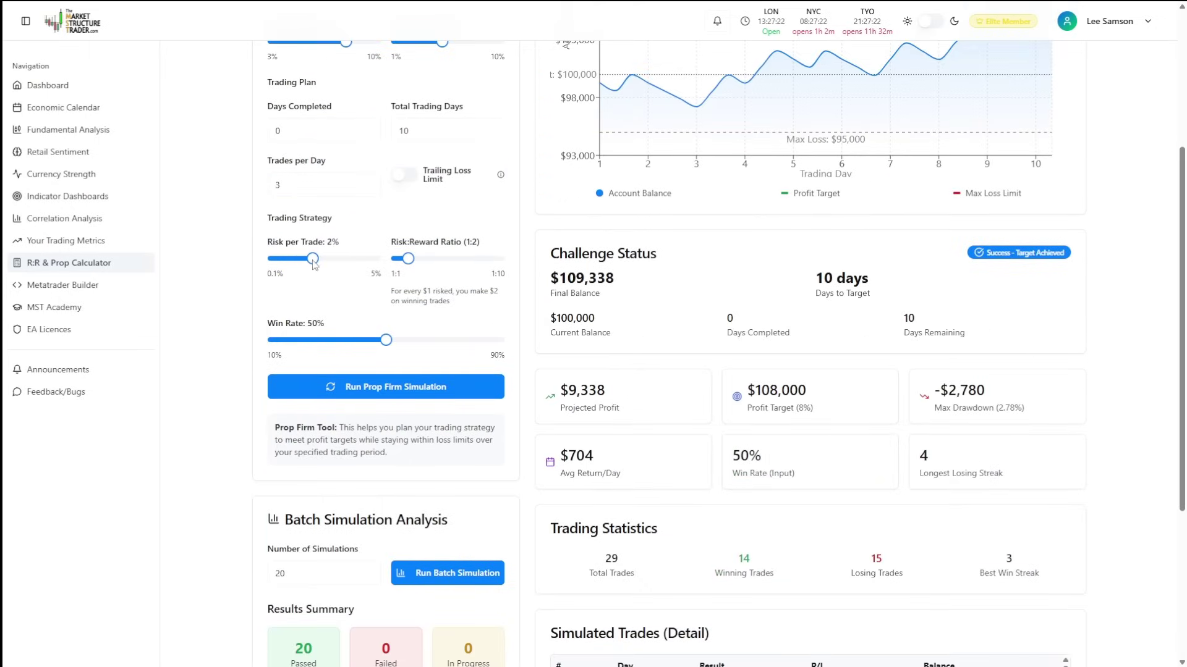
{"action": "scroll", "coordinate": [731, 276], "scroll_direction": "up", "scroll_amount": 2}
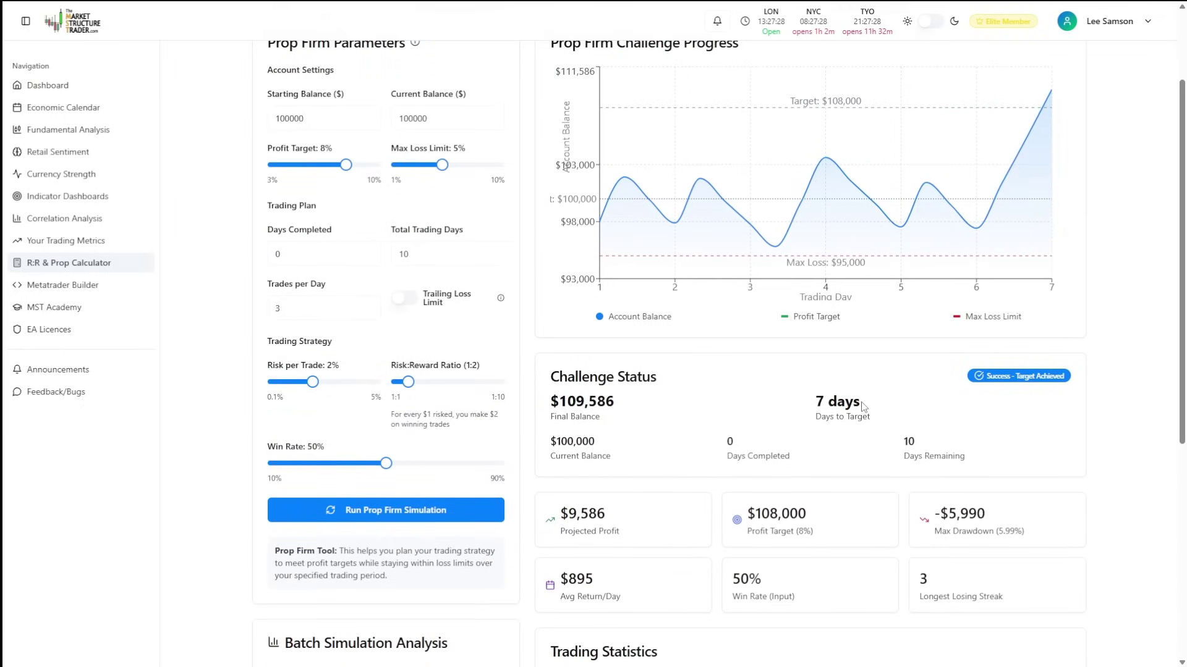
{"action": "scroll", "coordinate": [864, 407], "scroll_direction": "down", "scroll_amount": 6}
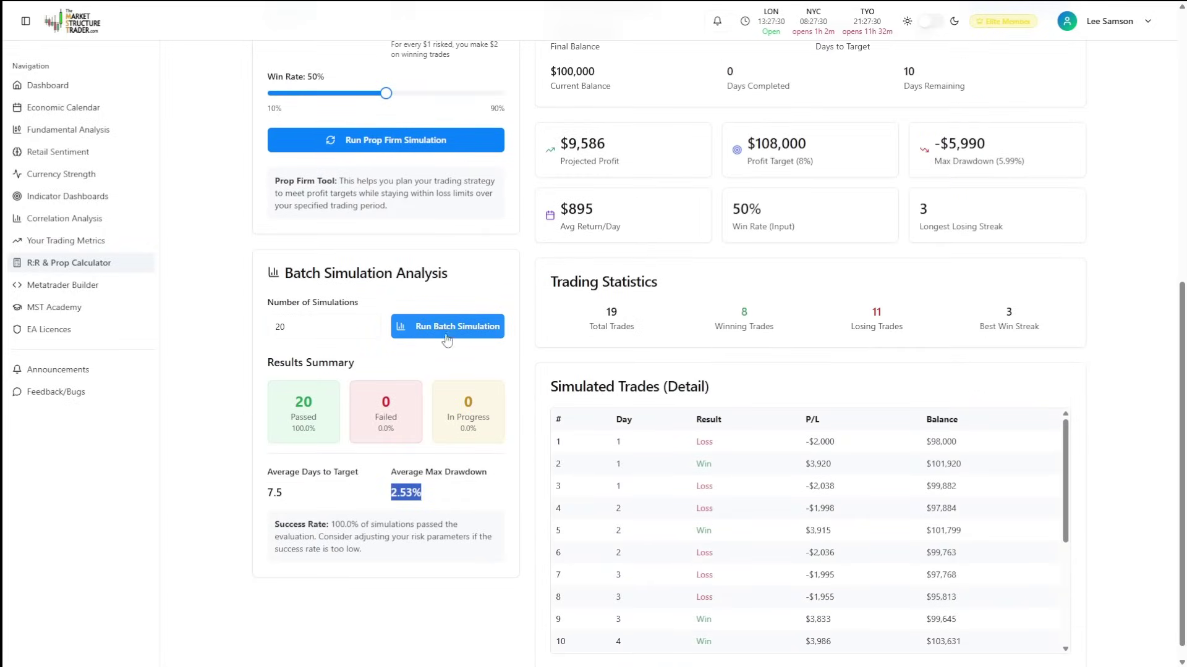
{"action": "left_click", "coordinate": [432, 333]}
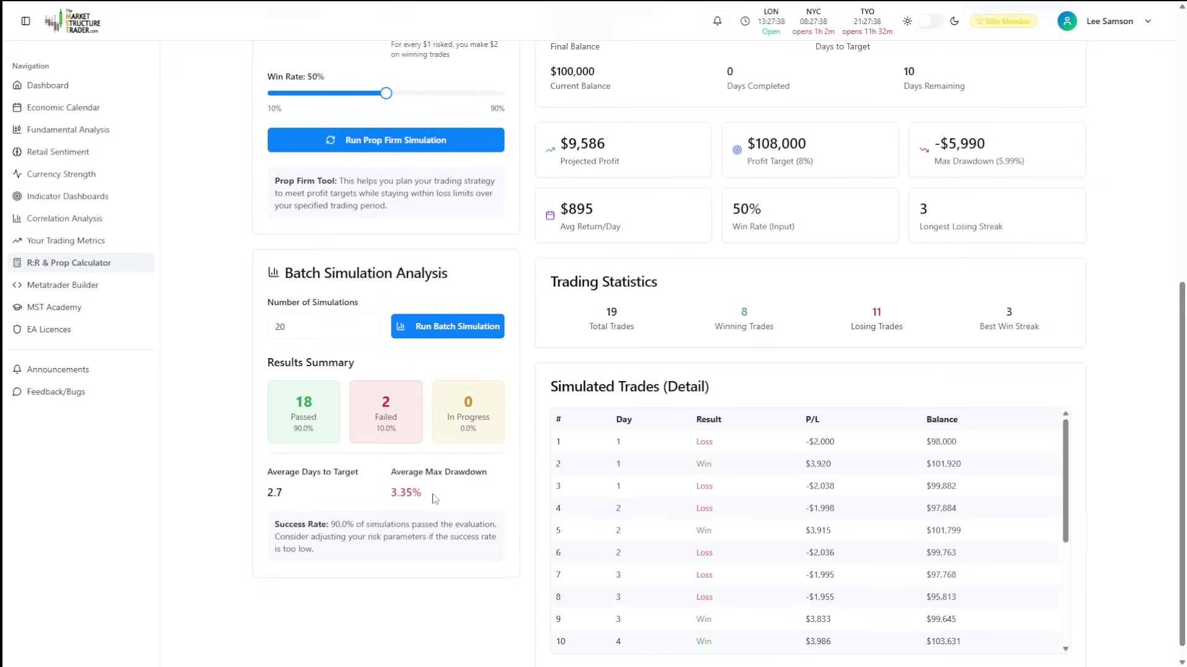
{"action": "left_click_drag", "start_coordinate": [433, 498], "coordinate": [387, 498]}
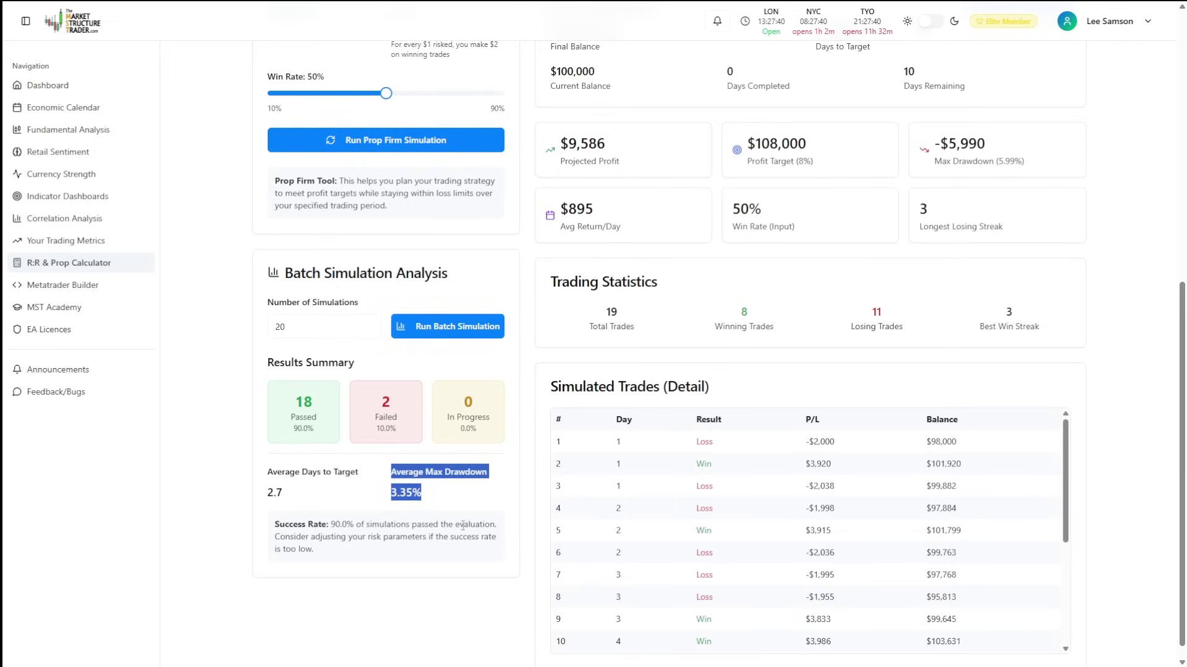
{"action": "left_click", "coordinate": [375, 516]}
{"action": "left_click_drag", "start_coordinate": [293, 501], "coordinate": [265, 494]}
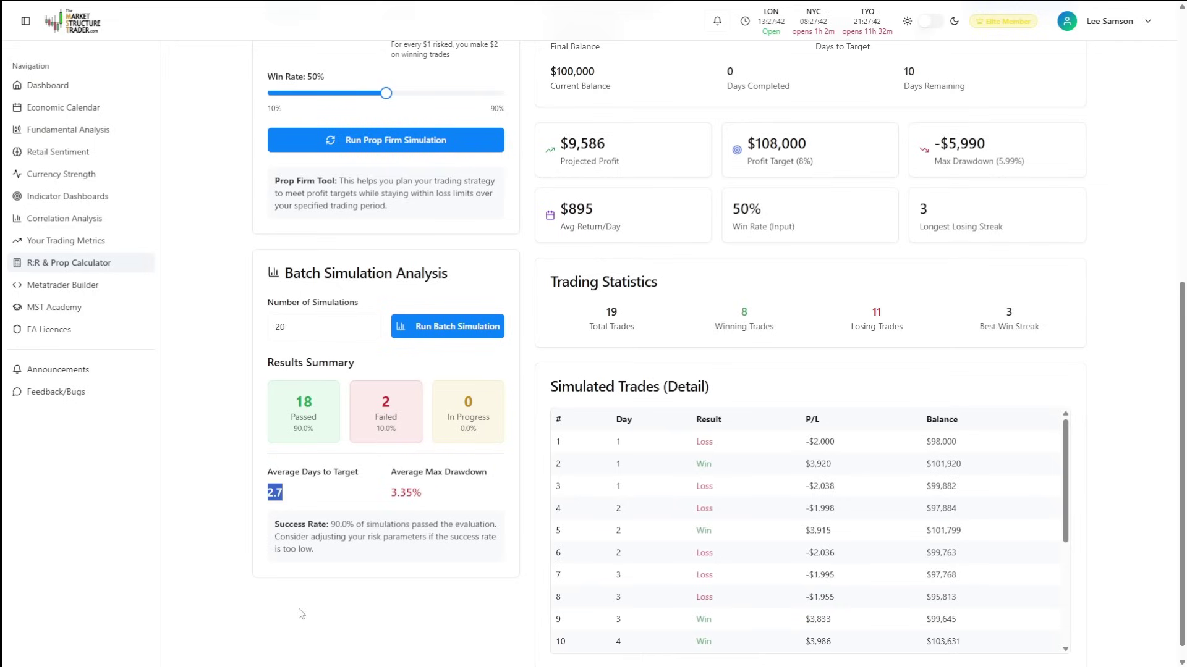
{"action": "scroll", "coordinate": [300, 614], "scroll_direction": "up", "scroll_amount": 5}
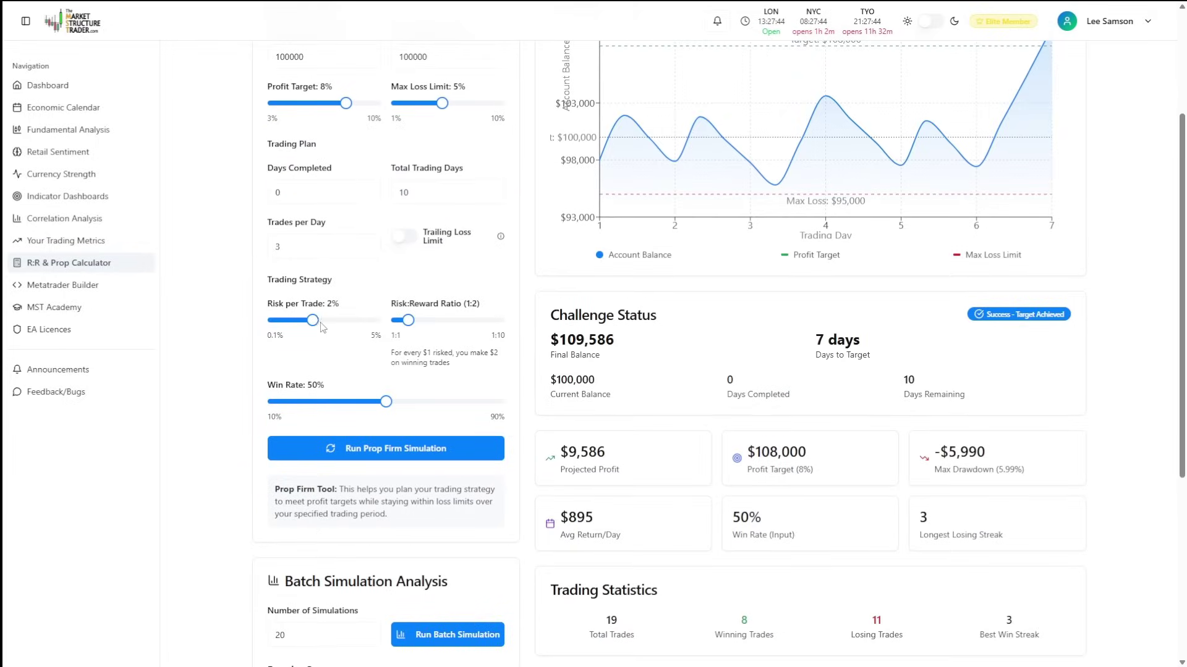
- Raise risk per trade to 3%, rerun the single simulation, then rerun the 20-run batch twice
{"action": "left_click_drag", "start_coordinate": [315, 325], "coordinate": [336, 324]}
{"action": "left_click", "coordinate": [385, 448]}
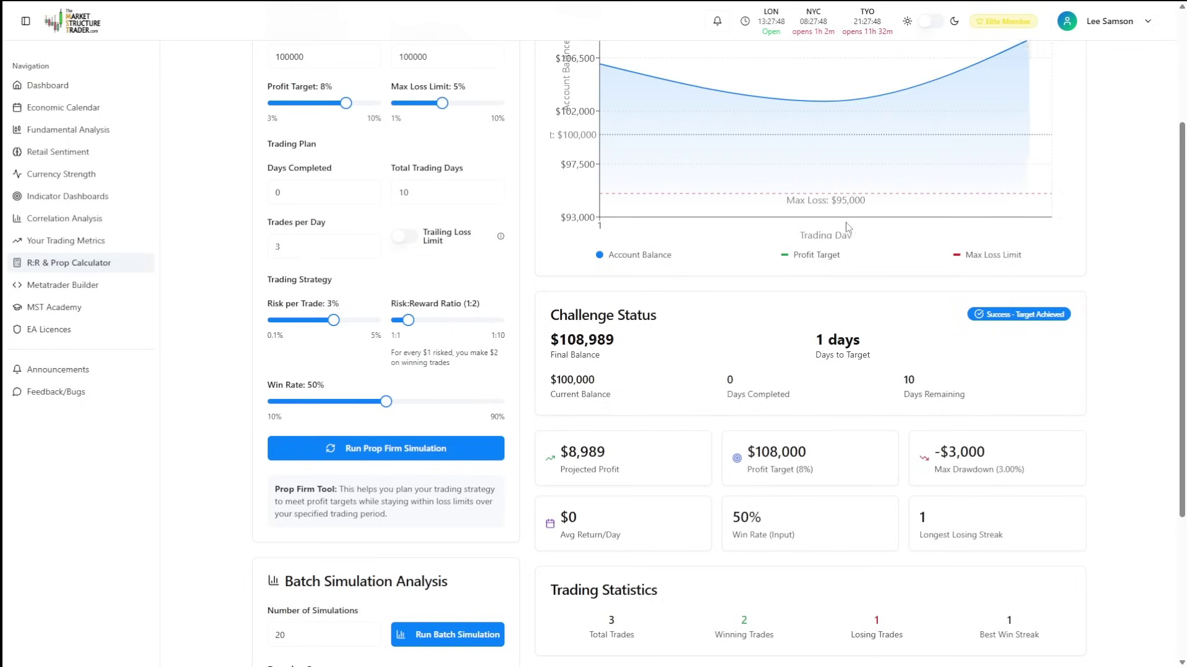
{"action": "scroll", "coordinate": [740, 265], "scroll_direction": "up", "scroll_amount": 2}
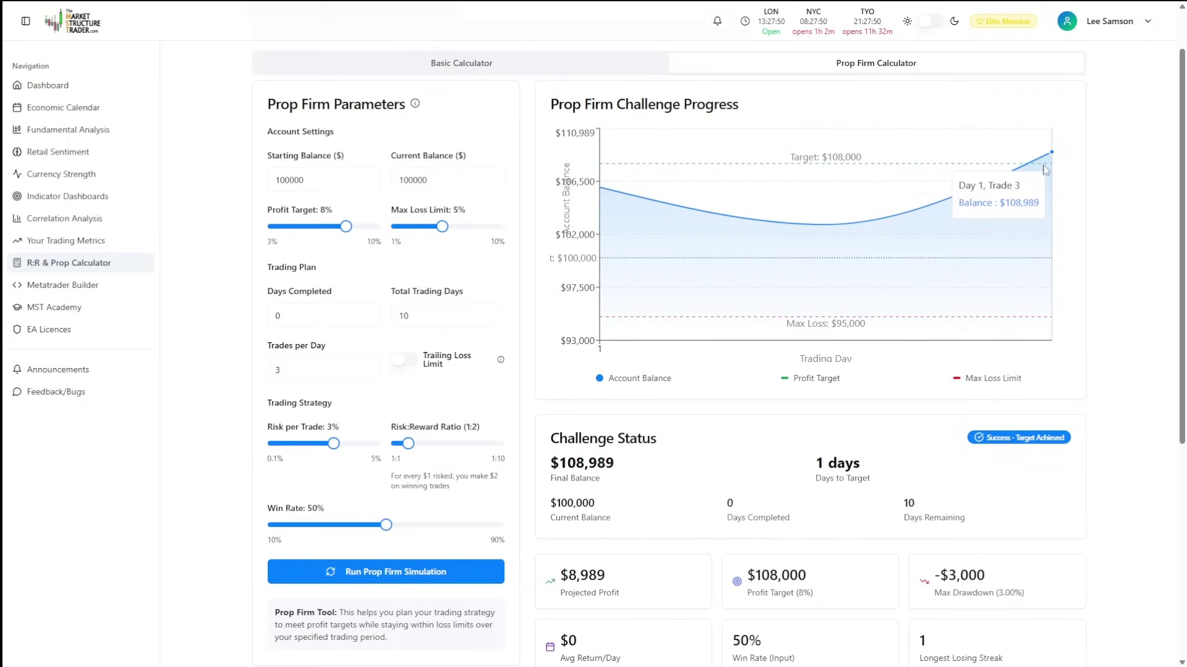
{"action": "scroll", "coordinate": [711, 470], "scroll_direction": "down", "scroll_amount": 5}
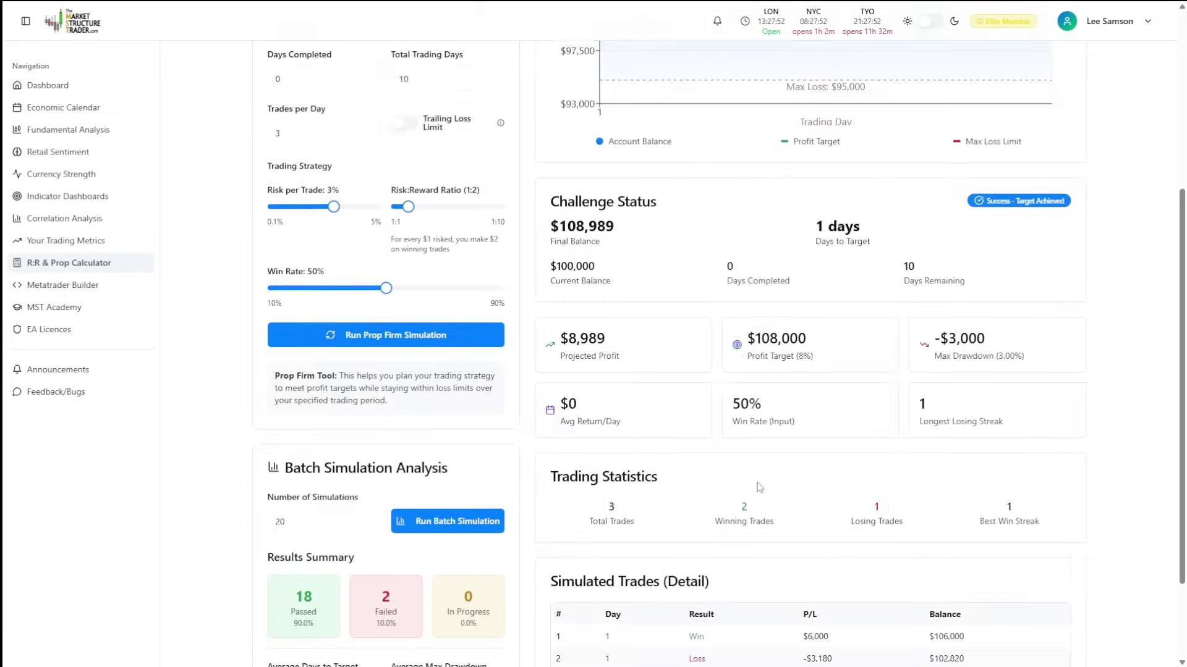
{"action": "left_click", "coordinate": [451, 402]}
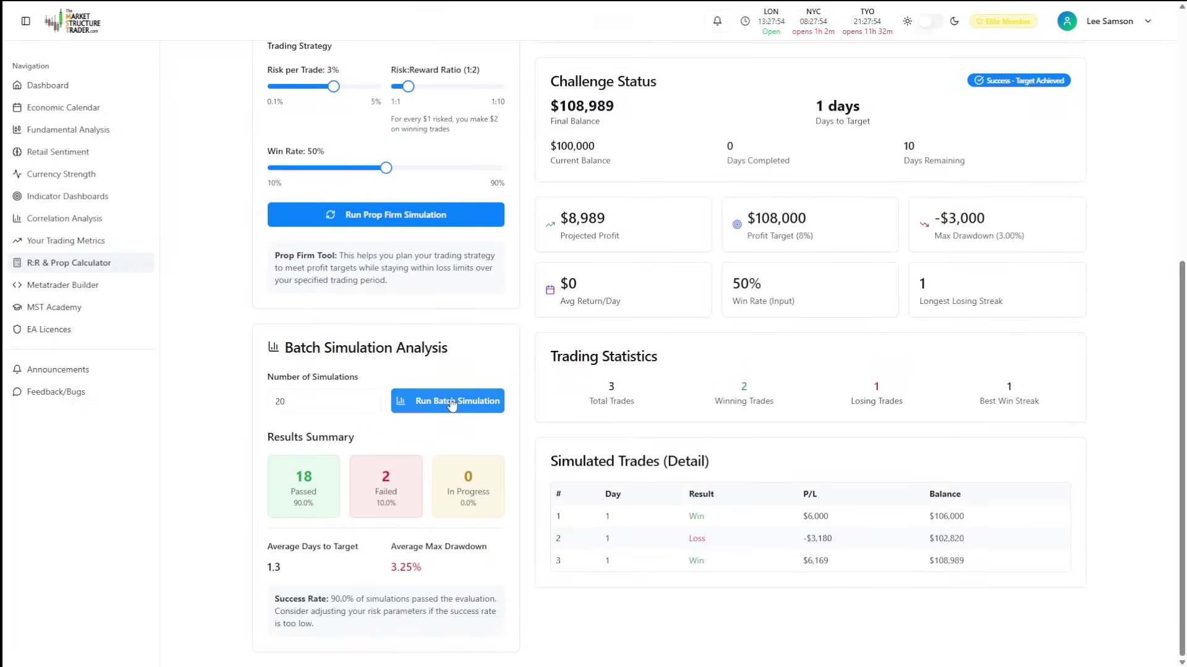
{"action": "left_click", "coordinate": [459, 408]}
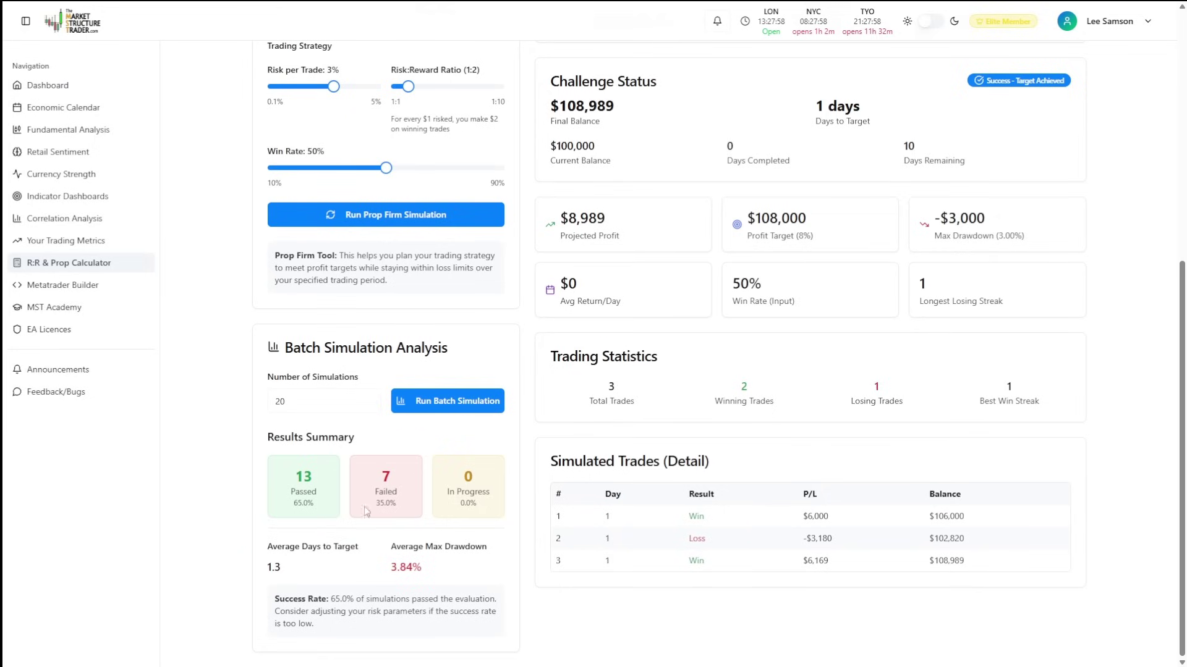
{"action": "scroll", "coordinate": [368, 525], "scroll_direction": "up", "scroll_amount": 5}
- Set a 63% win rate and 1:1.25 reward ratio, then rerun the simulation and batch
{"action": "left_click_drag", "start_coordinate": [386, 477], "coordinate": [423, 477]}
{"action": "left_click", "coordinate": [408, 395]}
{"action": "left_click_drag", "start_coordinate": [408, 399], "coordinate": [298, 398]}
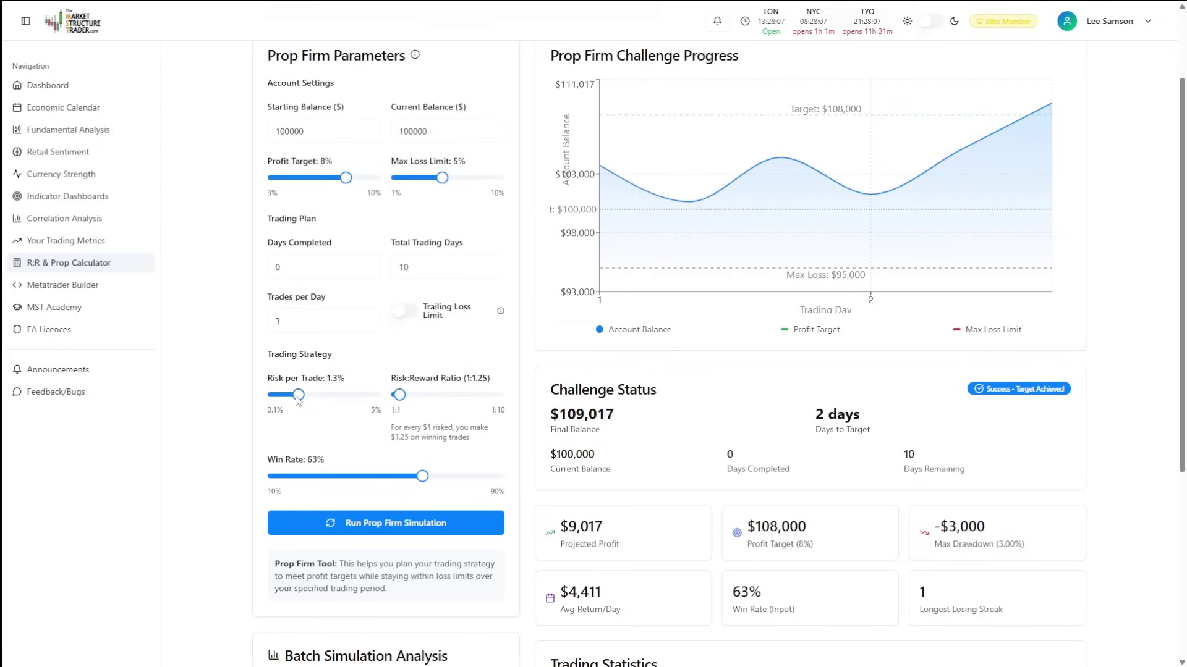
{"action": "left_click", "coordinate": [395, 523]}
{"action": "scroll", "coordinate": [395, 365], "scroll_direction": "down", "scroll_amount": 3}
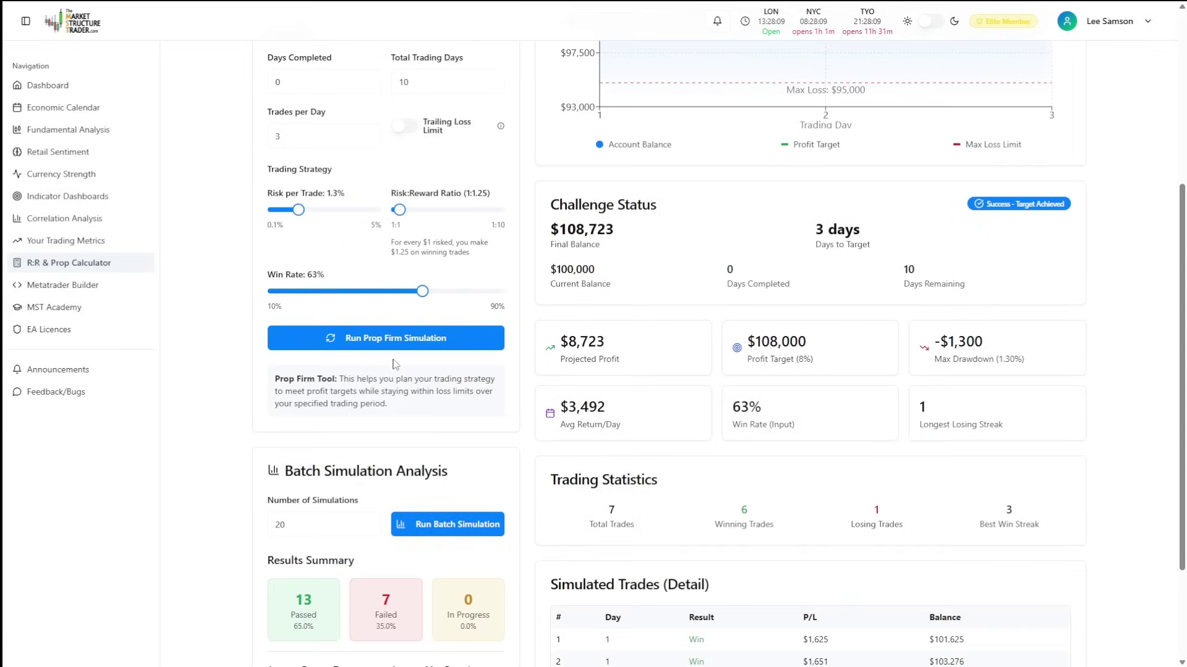
{"action": "scroll", "coordinate": [395, 364], "scroll_direction": "down", "scroll_amount": 2}
{"action": "left_click", "coordinate": [433, 401]}
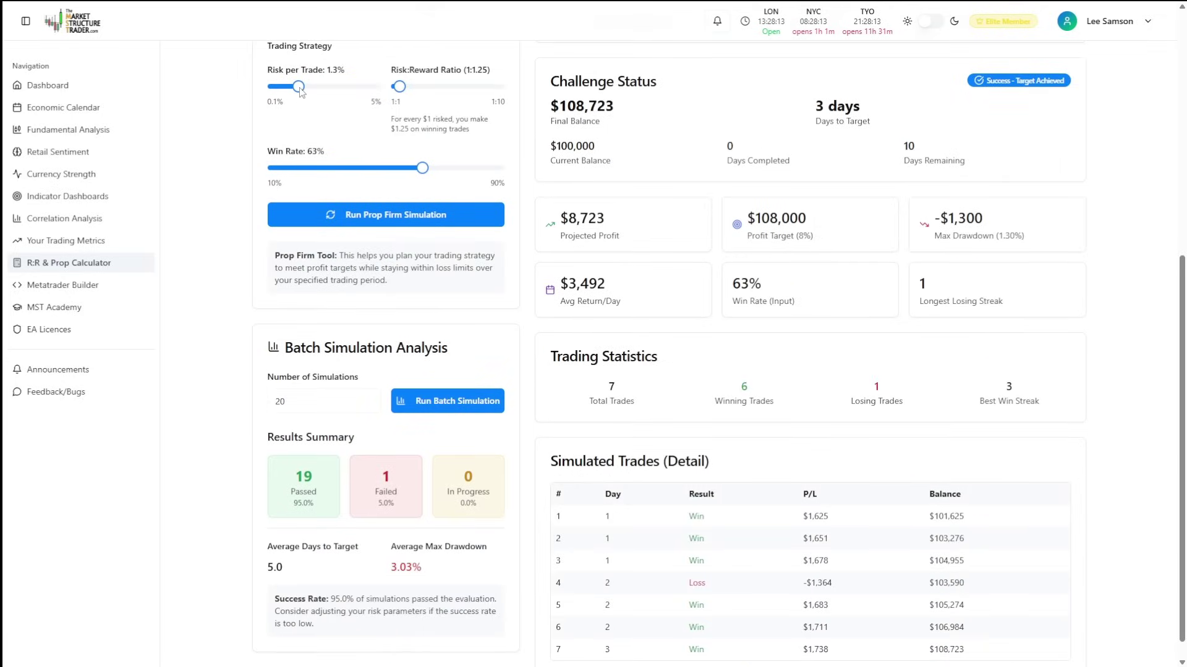
- Raise risk to 2.4%, lower win rate to 44%, and rerun the batch for 7 passes
{"action": "left_click_drag", "start_coordinate": [298, 87], "coordinate": [321, 88]}
{"action": "left_click_drag", "start_coordinate": [423, 170], "coordinate": [369, 169]}
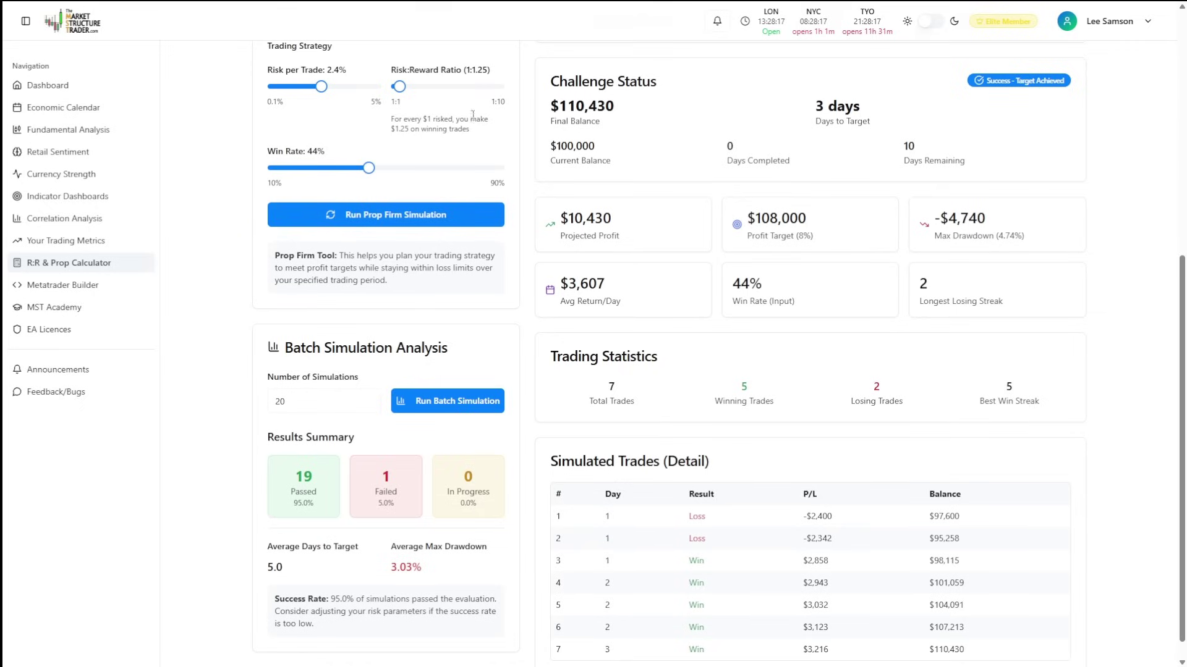
{"action": "left_click", "coordinate": [452, 404]}
{"action": "double_click", "coordinate": [303, 477]}
{"action": "left_click", "coordinate": [474, 355]}
- Set the Current Balance to 103000
{"action": "scroll", "coordinate": [475, 356], "scroll_direction": "up", "scroll_amount": 6}
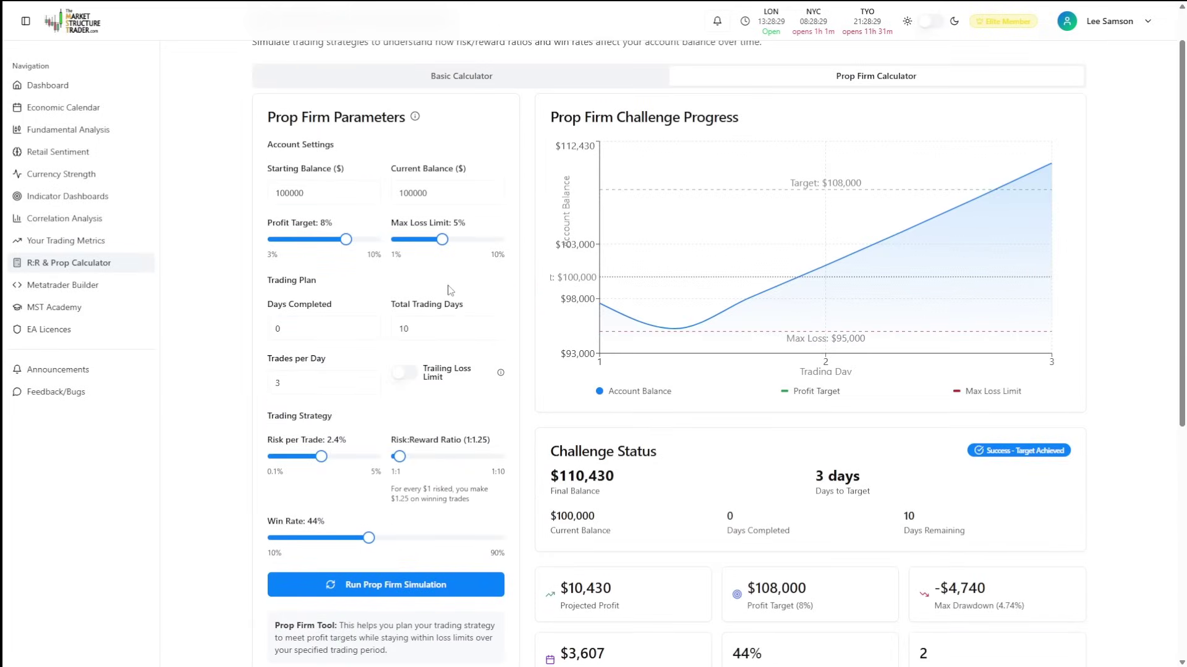
{"action": "left_click", "coordinate": [409, 194]}
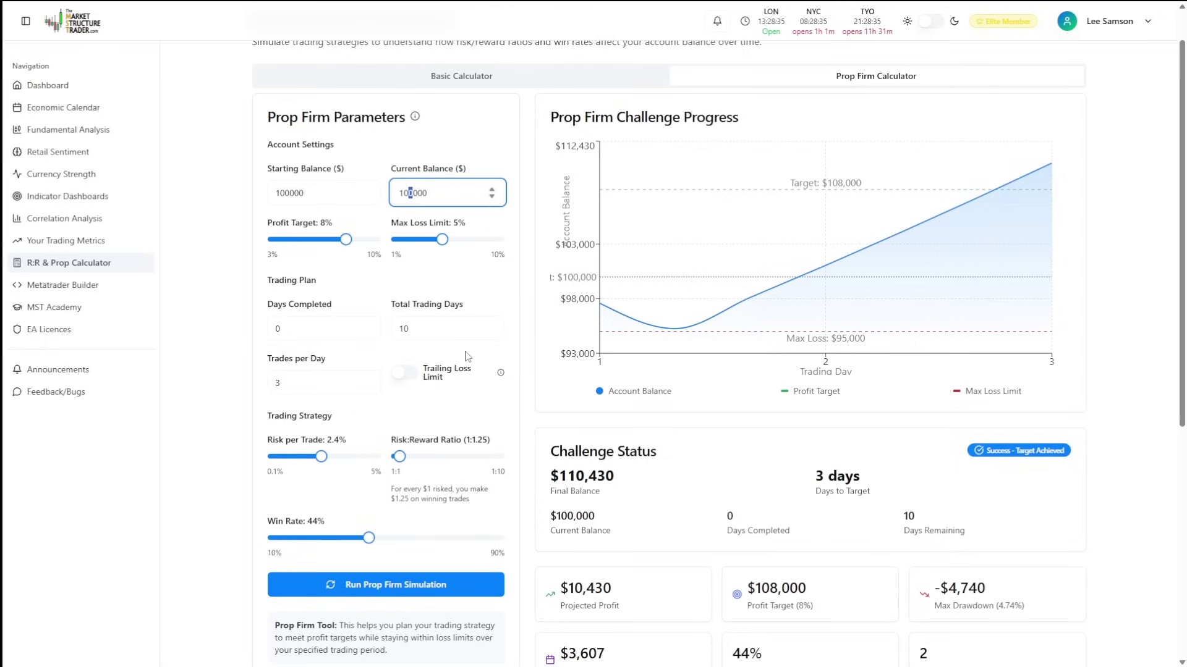
{"action": "type", "text": "3"}
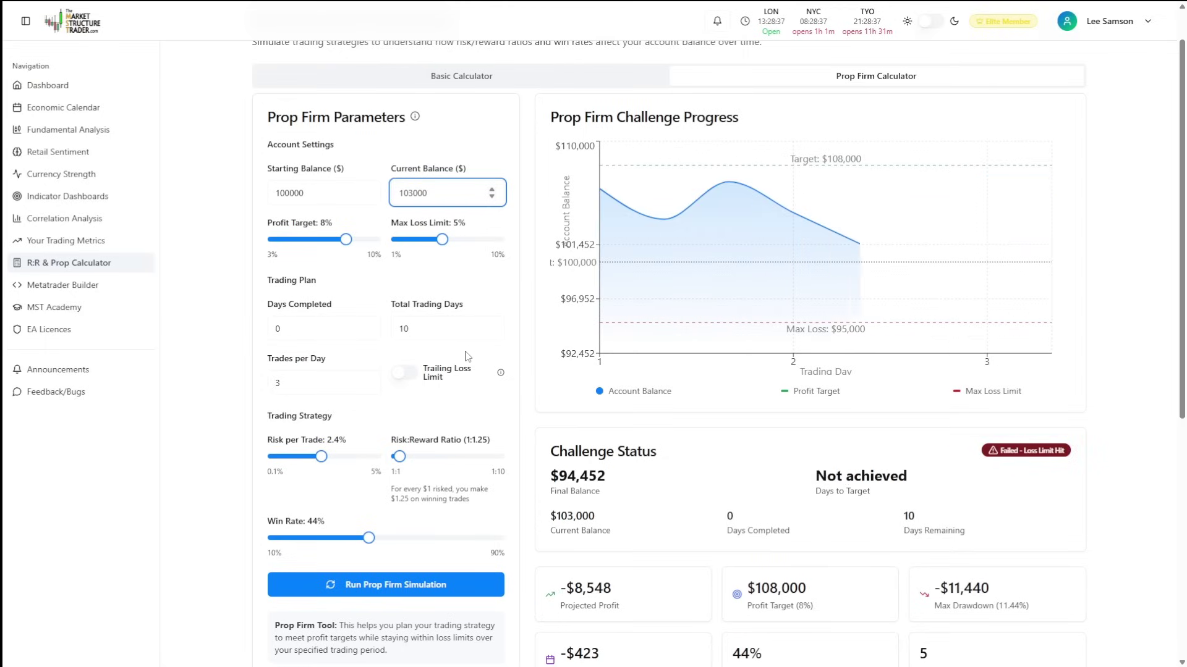
{"action": "left_click", "coordinate": [466, 124]}
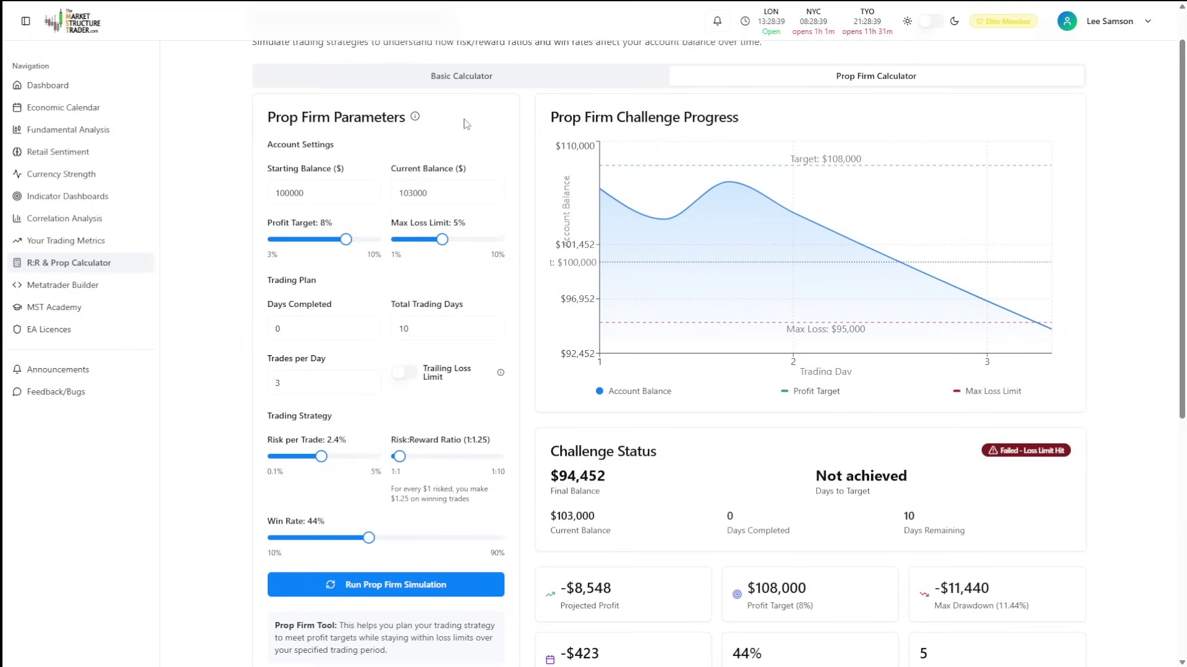
- Set Days Completed to 2 and Total Trading Days to 5
{"action": "left_click", "coordinate": [369, 325]}
{"action": "left_click", "coordinate": [368, 325]}
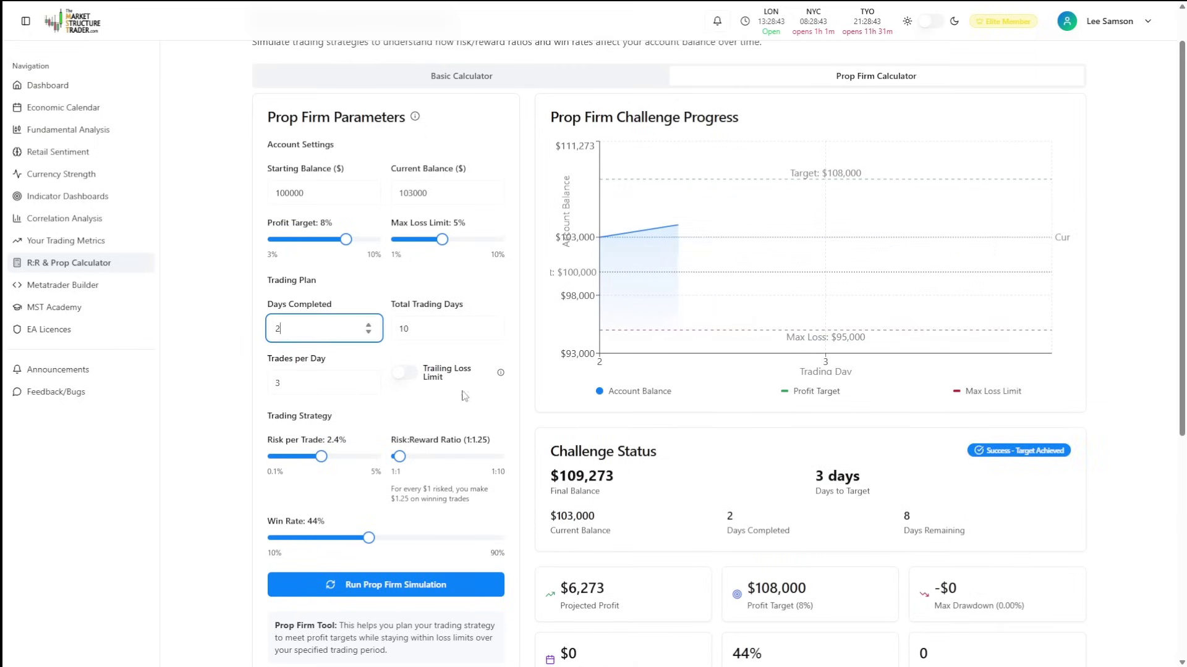
{"action": "left_click", "coordinate": [491, 334]}
{"action": "left_click", "coordinate": [492, 334]}
{"action": "left_click", "coordinate": [492, 335]}
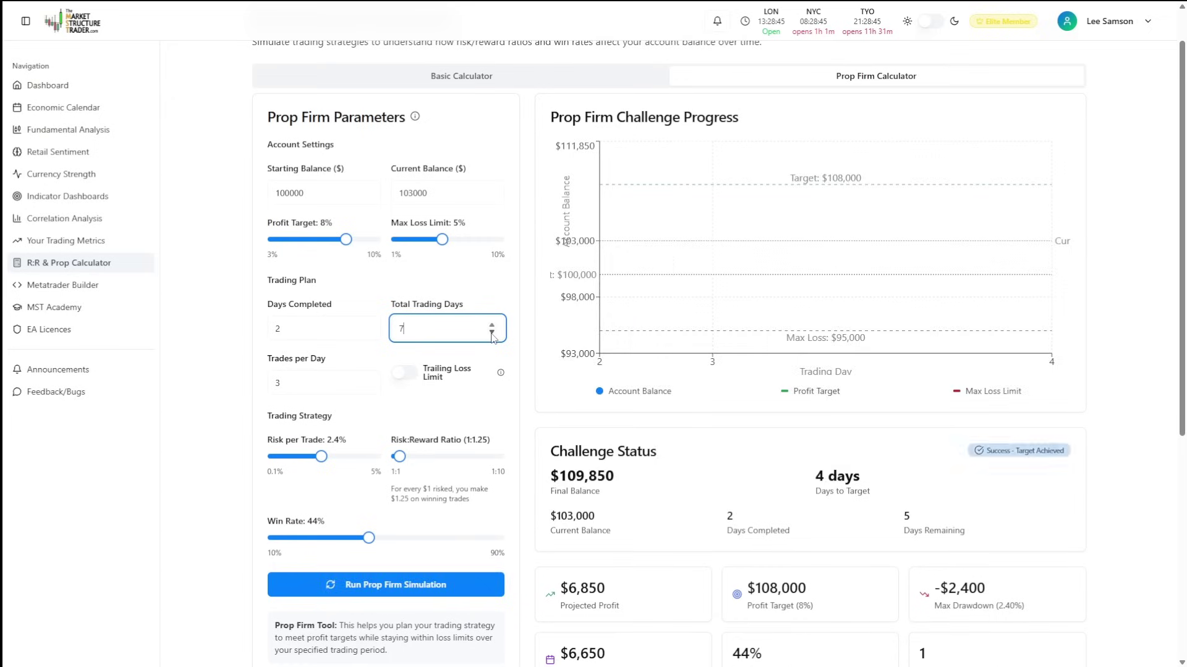
{"action": "left_click", "coordinate": [491, 335]}
{"action": "left_click", "coordinate": [491, 334]}
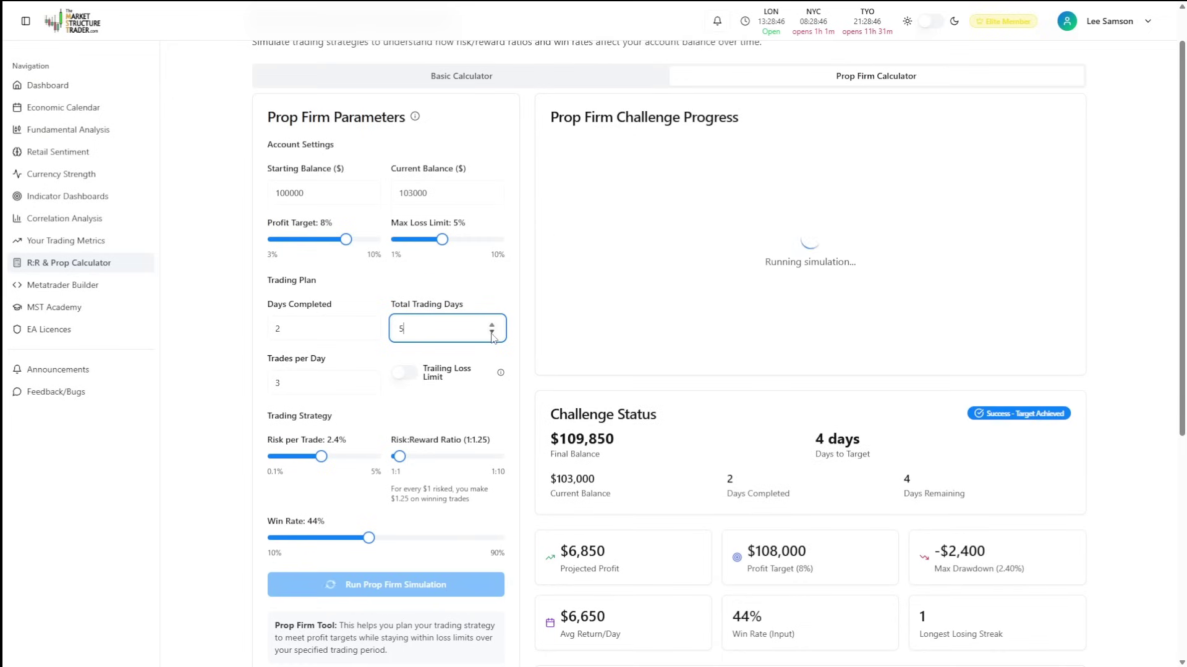
- Enable the Trailing Loss Limit and set Trades per Day to 2
{"action": "left_click", "coordinate": [405, 374]}
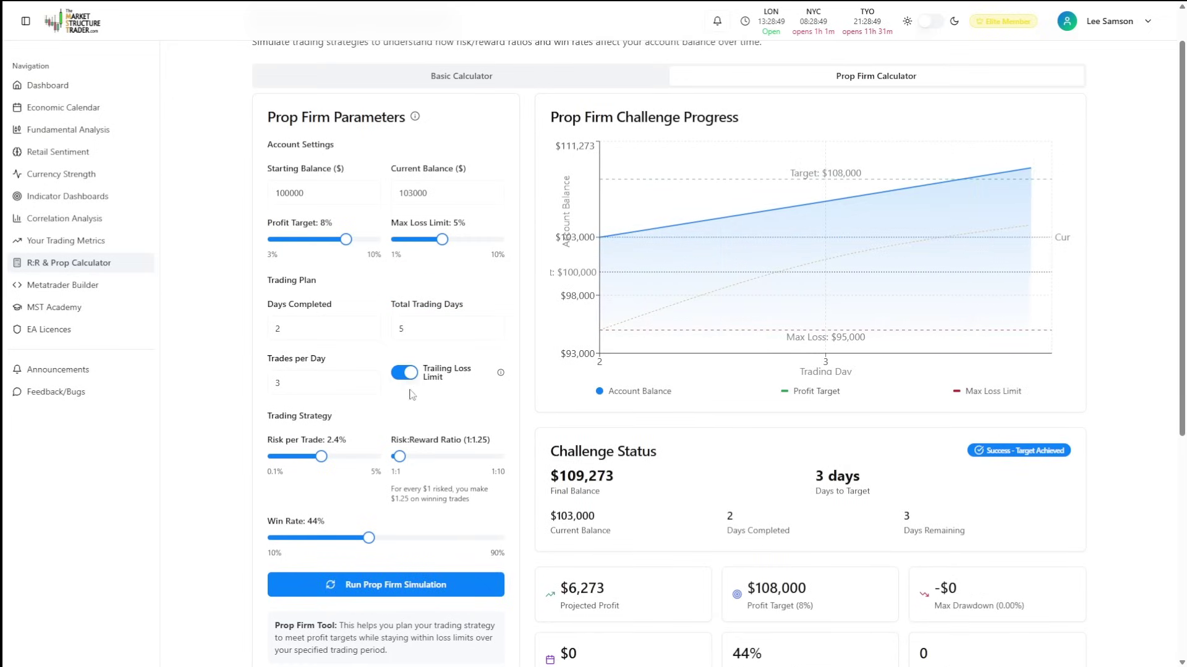
{"action": "left_click", "coordinate": [368, 386]}
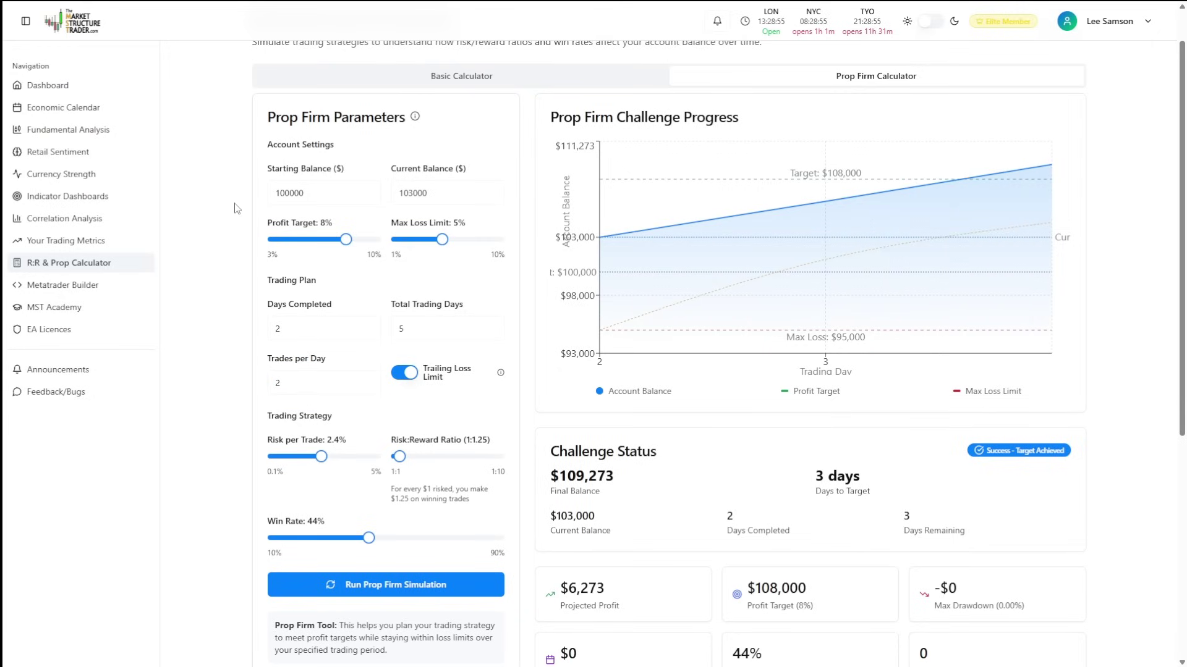
{"action": "scroll", "coordinate": [230, 219], "scroll_direction": "down", "scroll_amount": 2}
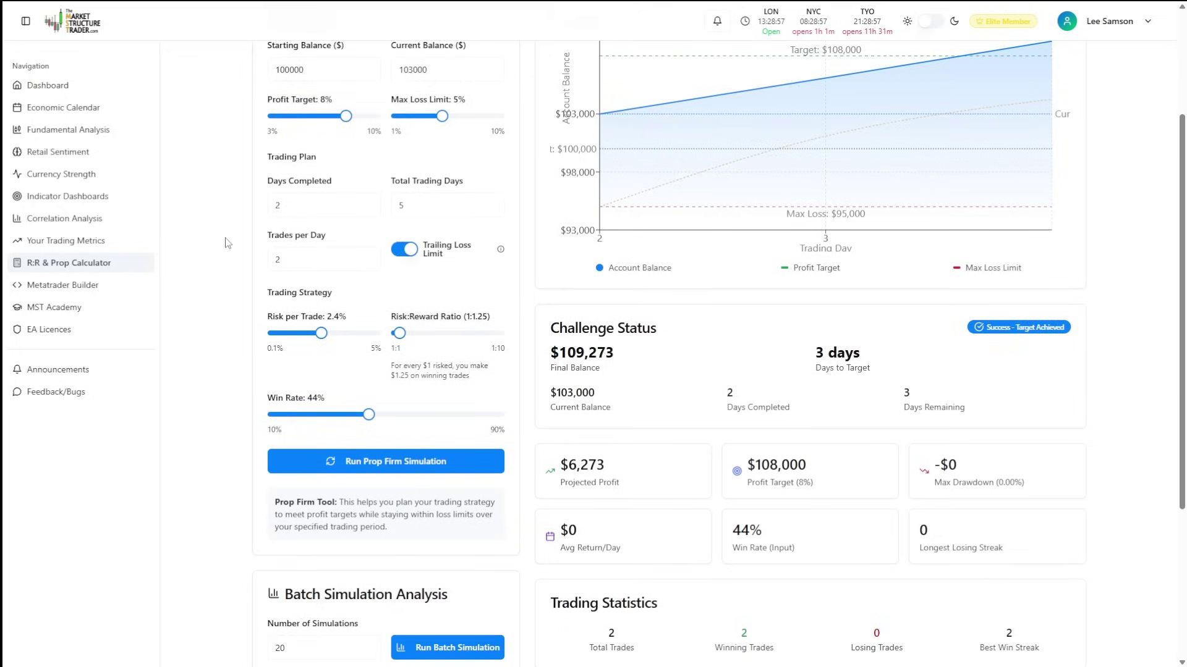
{"action": "scroll", "coordinate": [241, 225], "scroll_direction": "up", "scroll_amount": 3}
{"action": "scroll", "coordinate": [238, 241], "scroll_direction": "down", "scroll_amount": 4}
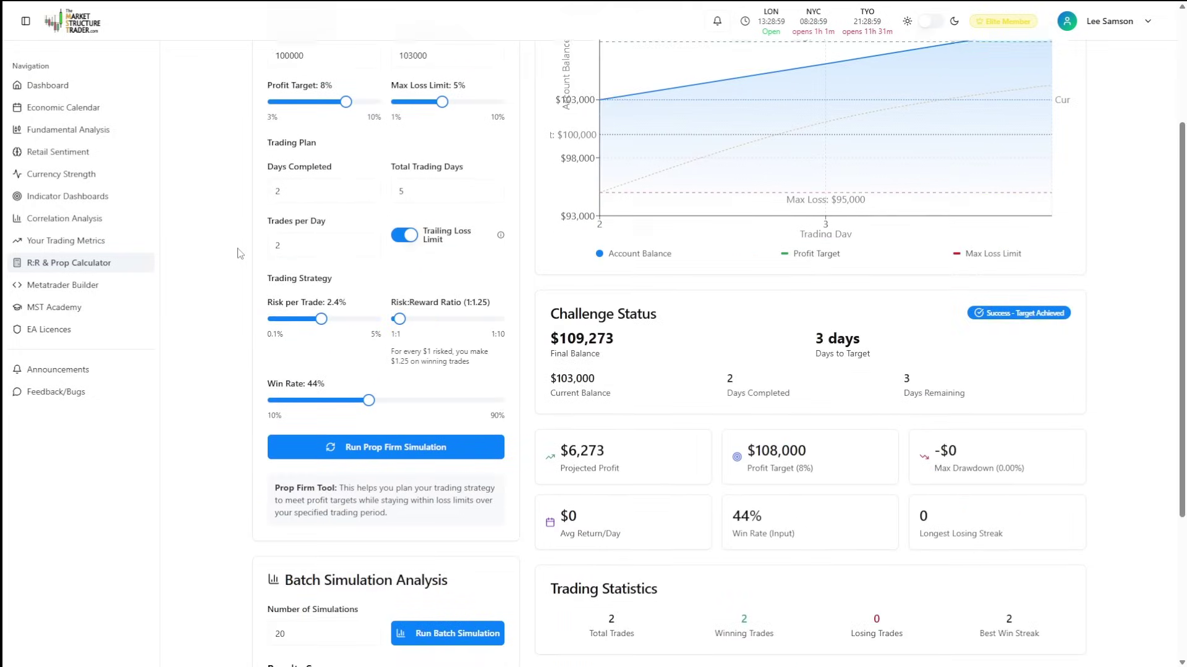
{"action": "scroll", "coordinate": [226, 246], "scroll_direction": "up", "scroll_amount": 3}
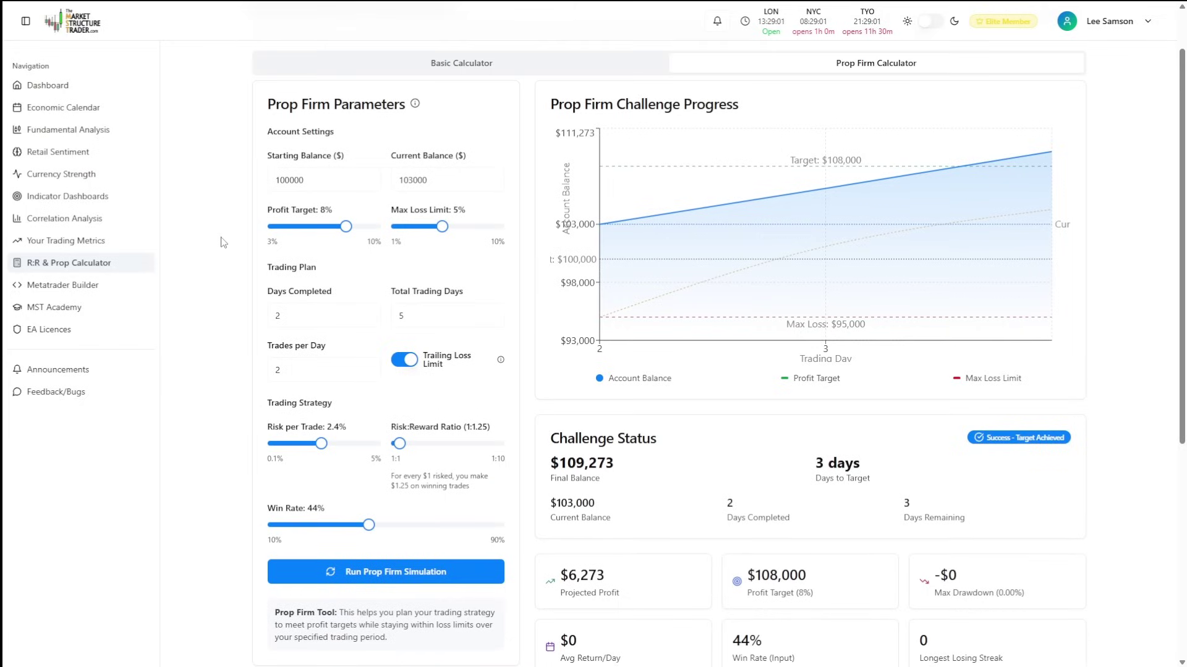
- Set the sliders to 1.5% risk per trade, 40% win rate and about 1:2.5 reward ratio
{"action": "left_click_drag", "start_coordinate": [321, 443], "coordinate": [291, 446]}
{"action": "left_click_drag", "start_coordinate": [368, 525], "coordinate": [358, 526]}
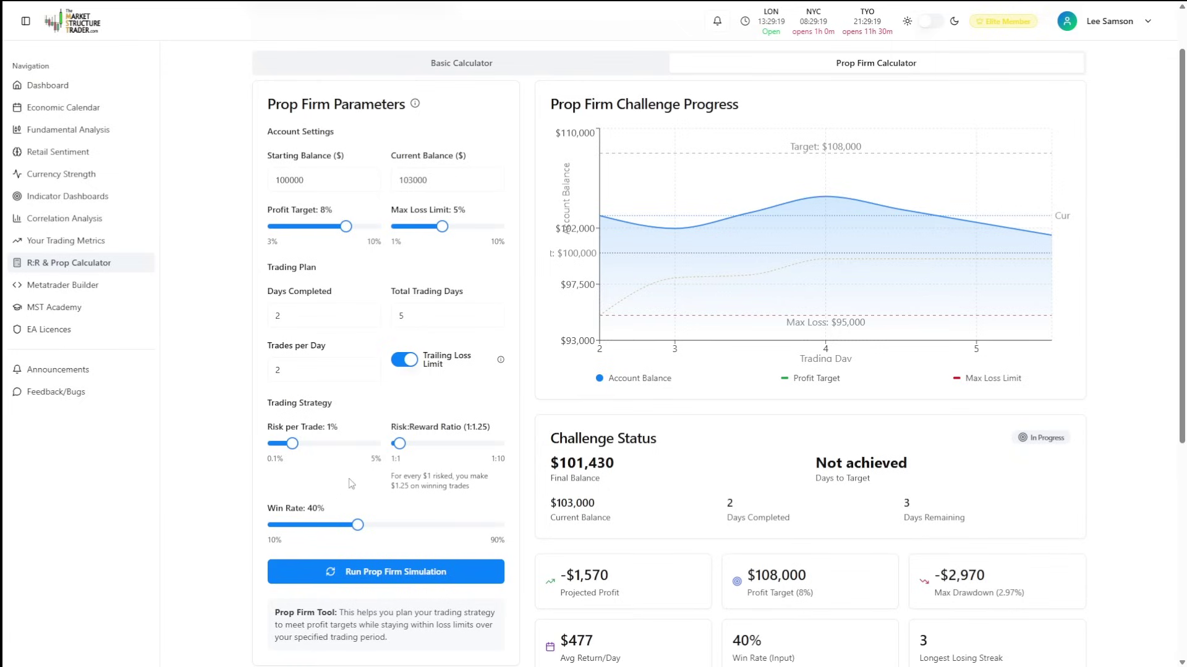
{"action": "left_click_drag", "start_coordinate": [399, 445], "coordinate": [410, 449]}
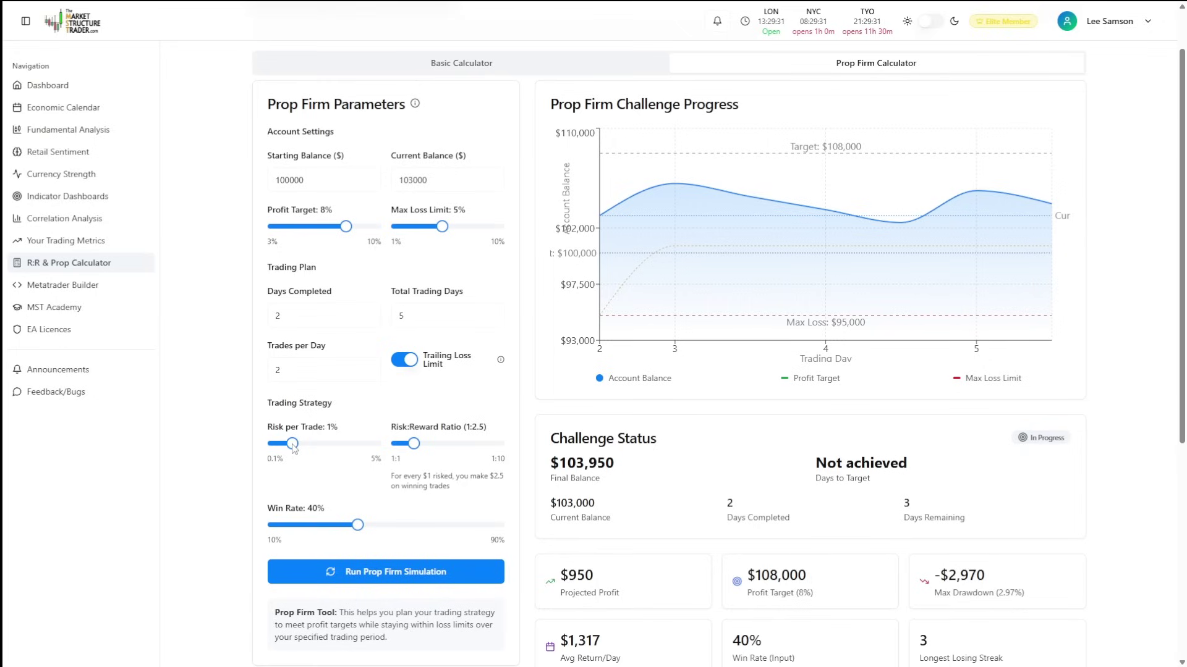
{"action": "left_click_drag", "start_coordinate": [292, 445], "coordinate": [302, 445]}
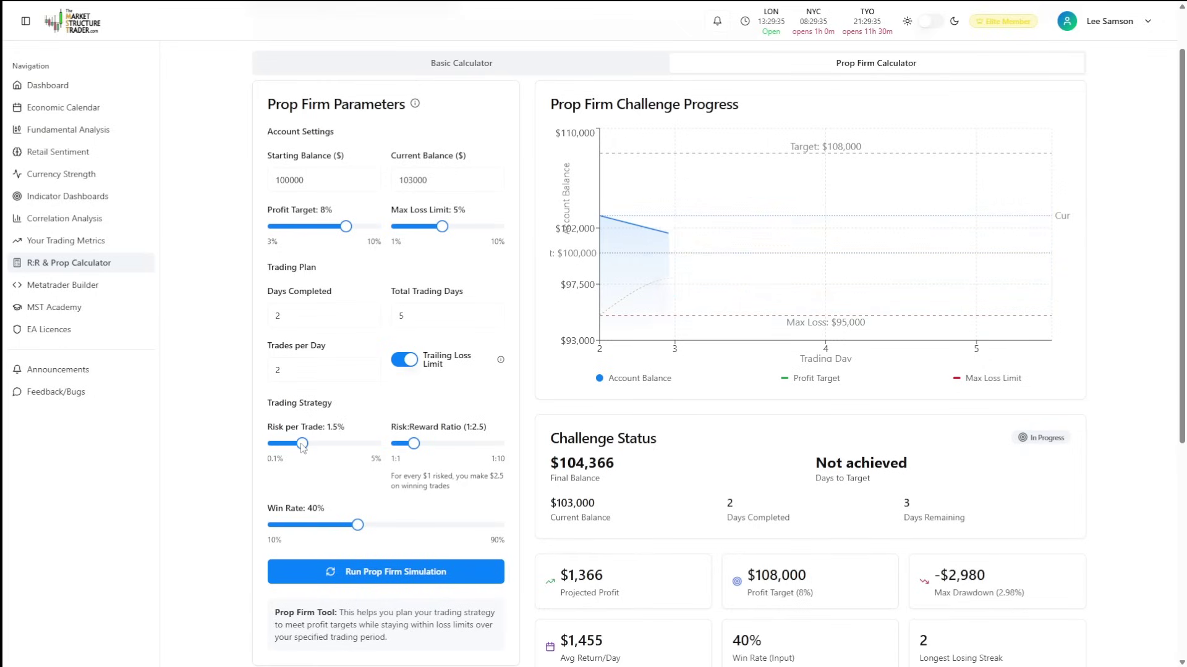
{"action": "mouse_move", "coordinate": [851, 240]}
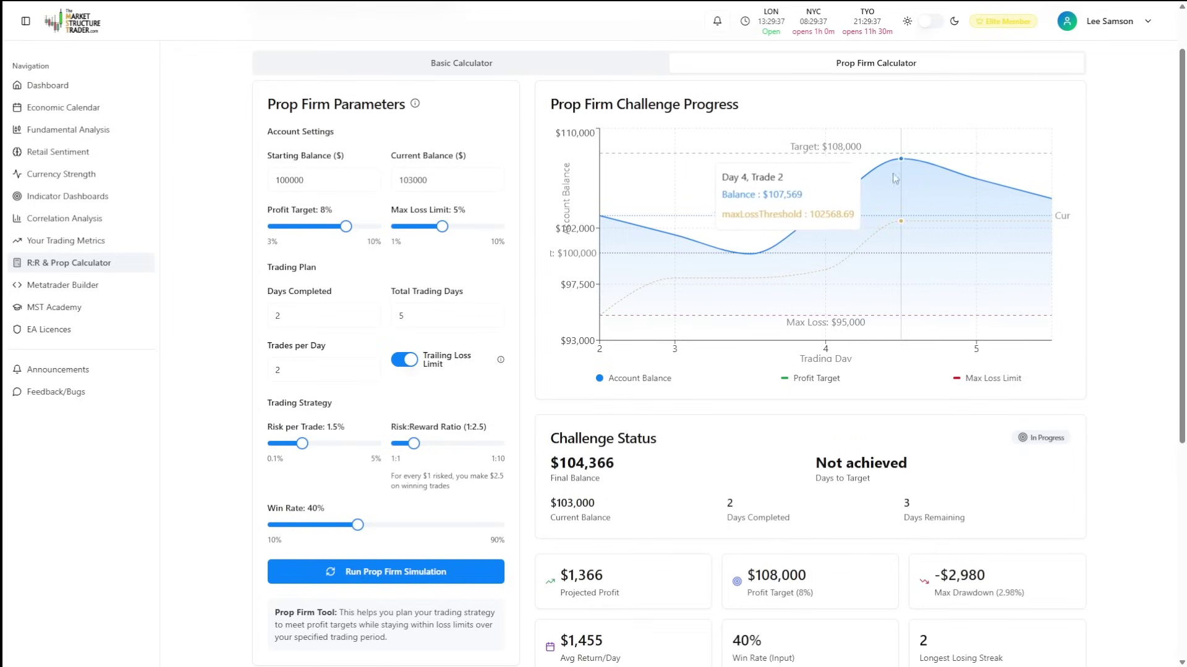
- Rerun the challenge simulation until it reaches the $108,000 target, ending at $110,870
{"action": "left_click", "coordinate": [373, 574]}
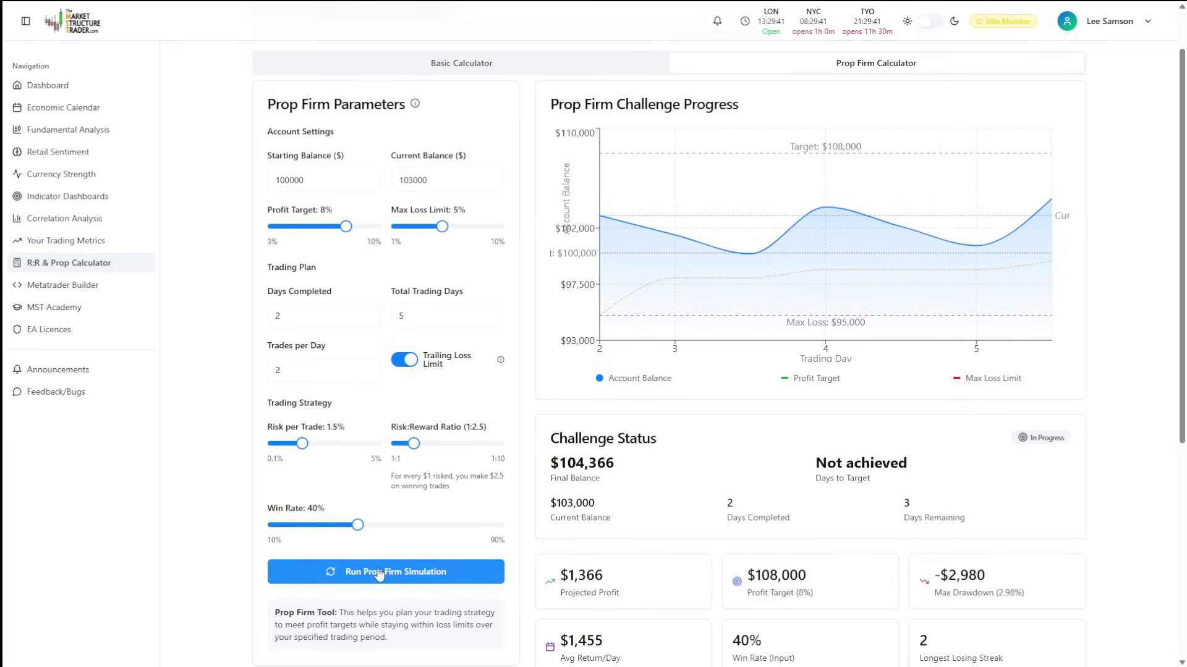
{"action": "left_click", "coordinate": [378, 572]}
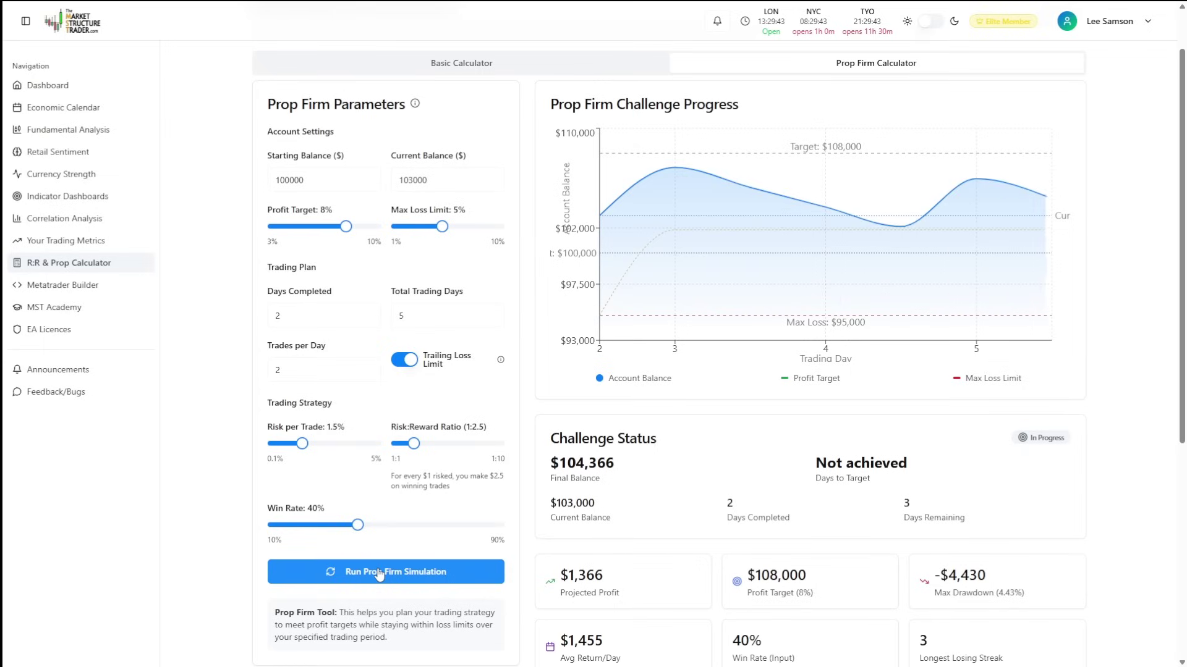
{"action": "left_click", "coordinate": [379, 572]}
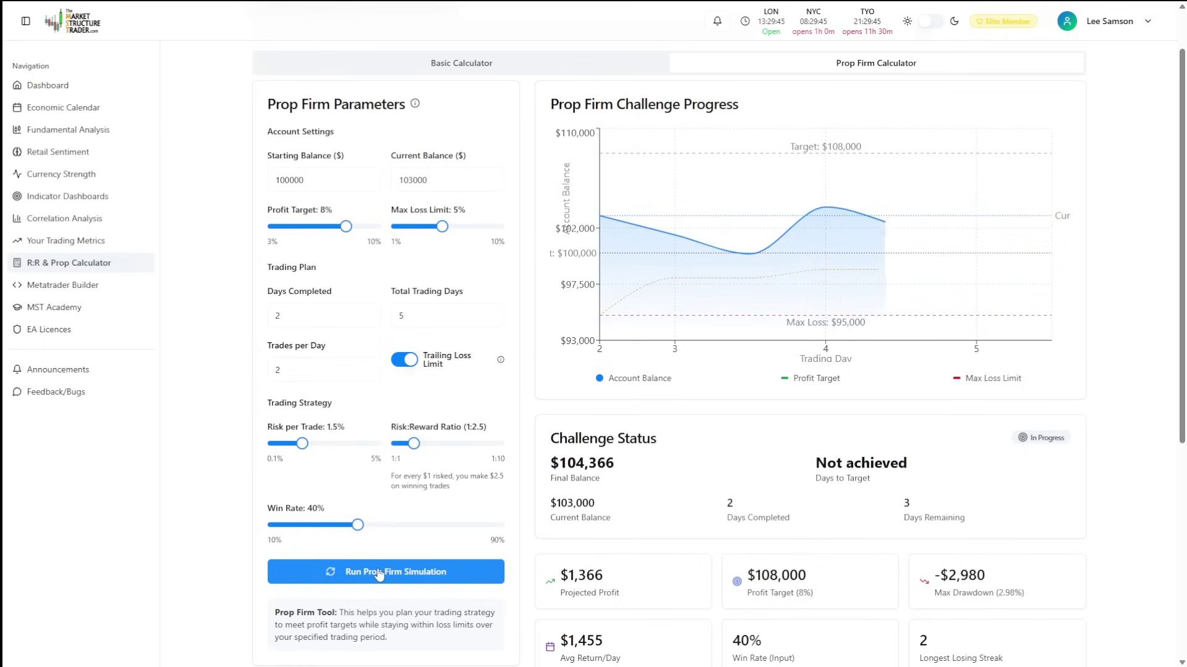
{"action": "left_click", "coordinate": [379, 572]}
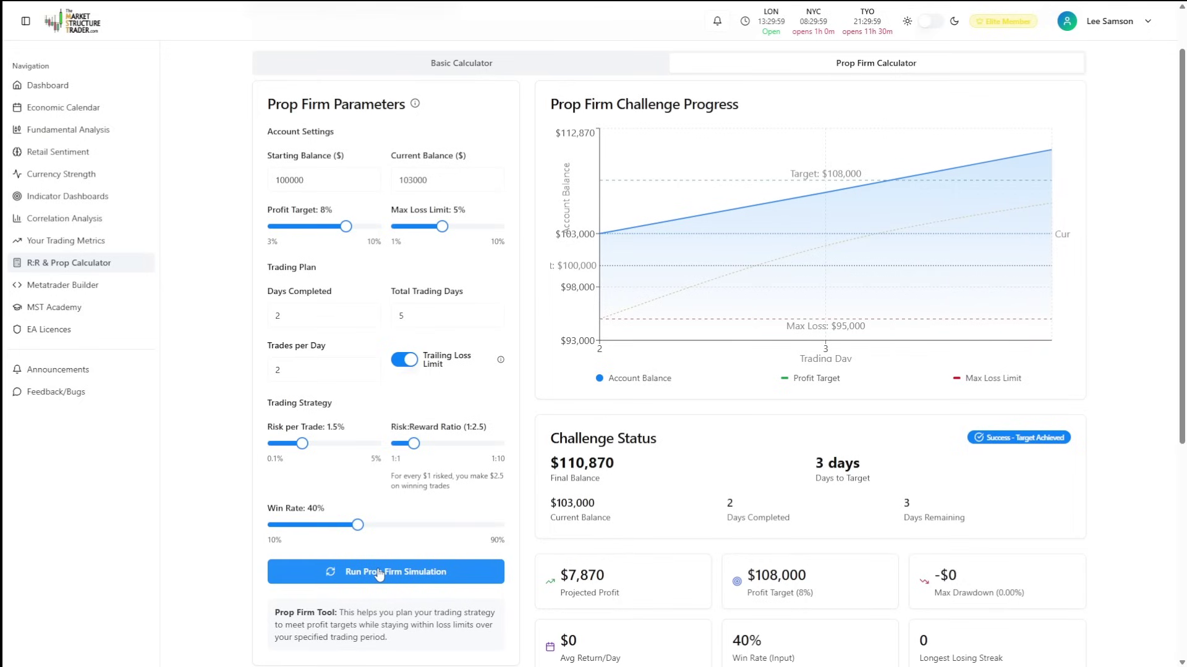
{"action": "scroll", "coordinate": [379, 573], "scroll_direction": "down", "scroll_amount": 6}
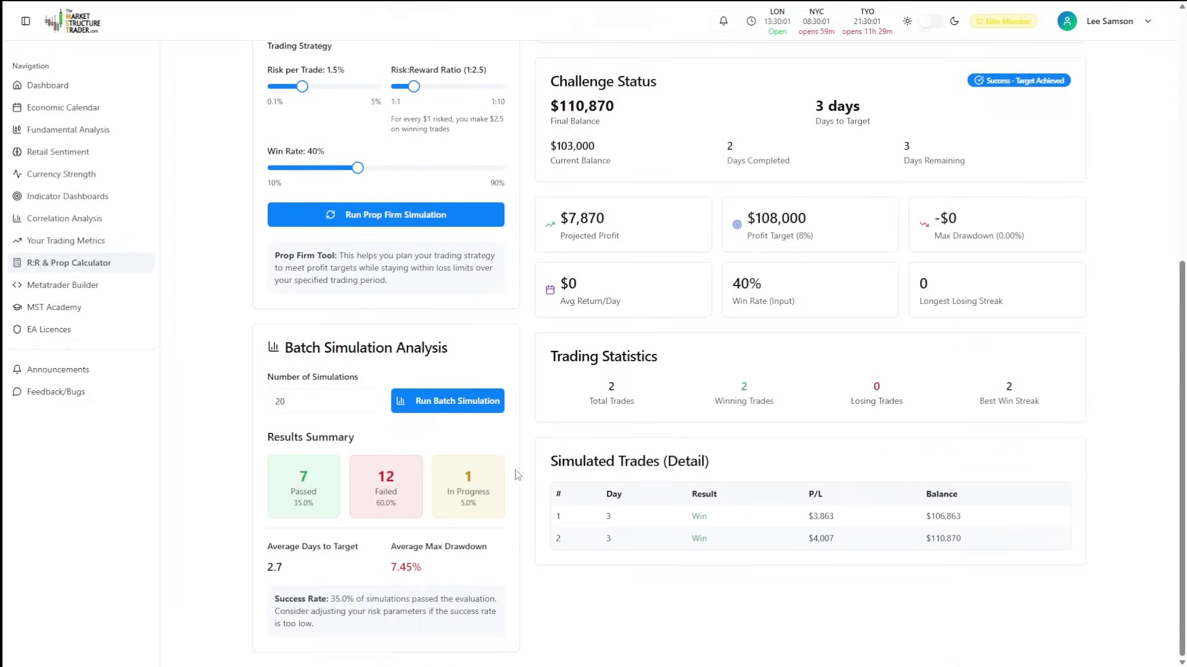
- Run a 20-simulation batch: 5 passed, 2 failed, 13 in progress
{"action": "left_click", "coordinate": [441, 403]}
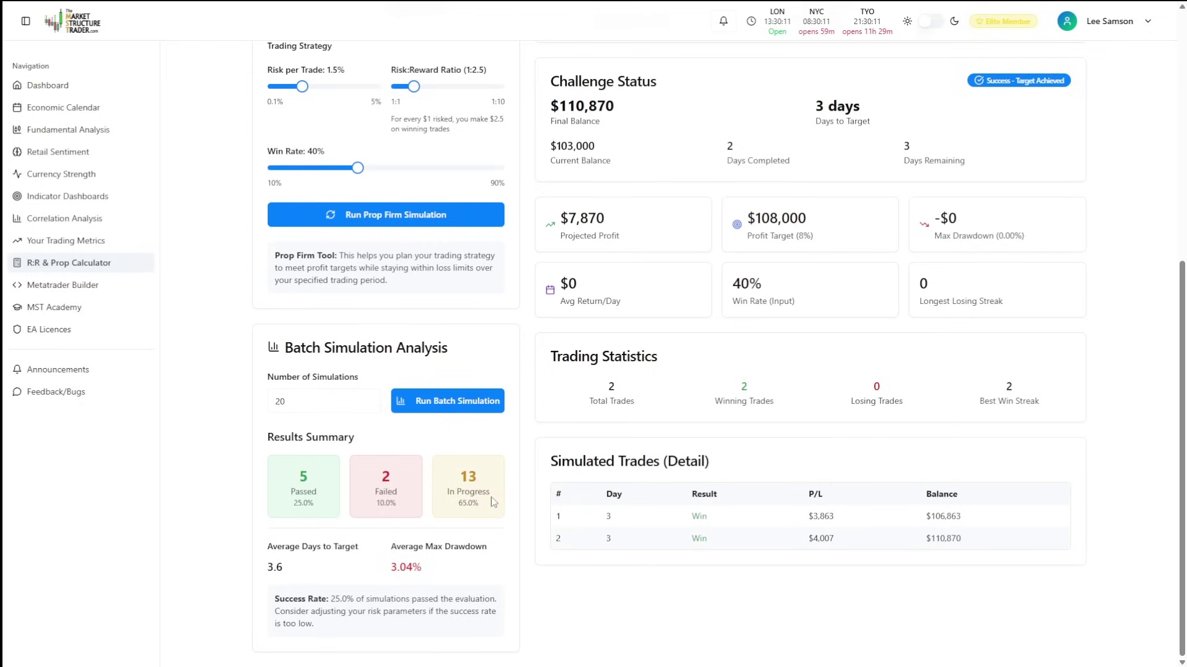
{"action": "scroll", "coordinate": [493, 502], "scroll_direction": "up", "scroll_amount": 2}
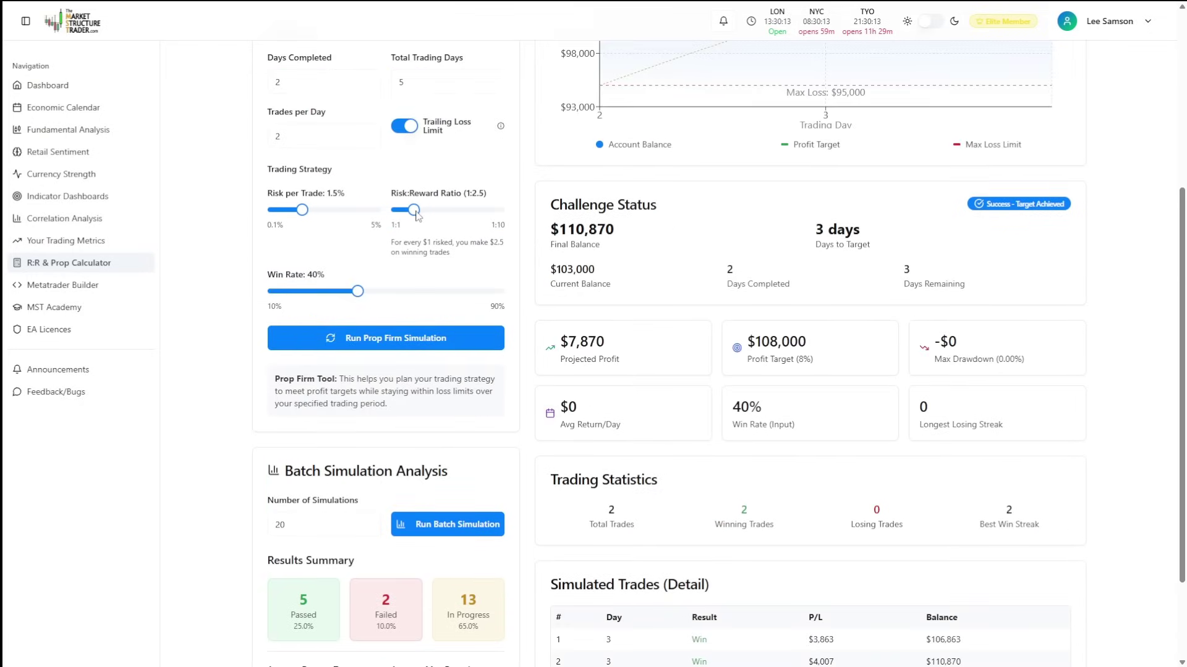
- Set the Risk:Reward Ratio to 1:3 and rerun the 20-run batch
{"action": "left_click_drag", "start_coordinate": [416, 212], "coordinate": [417, 211]}
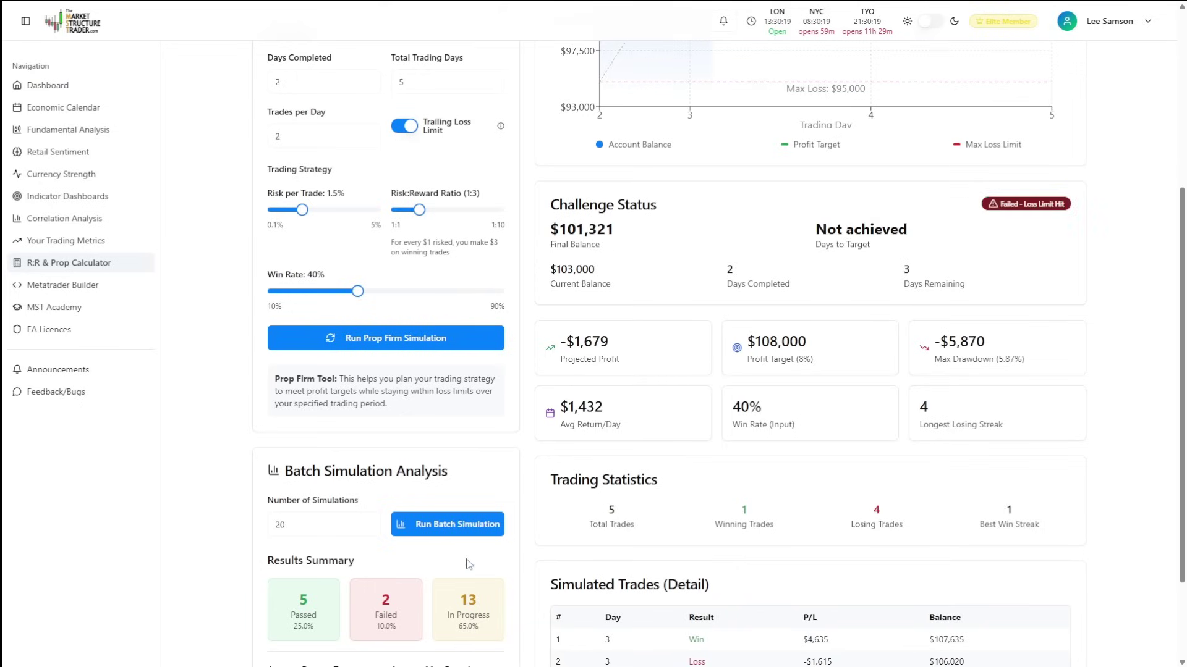
{"action": "left_click", "coordinate": [454, 524]}
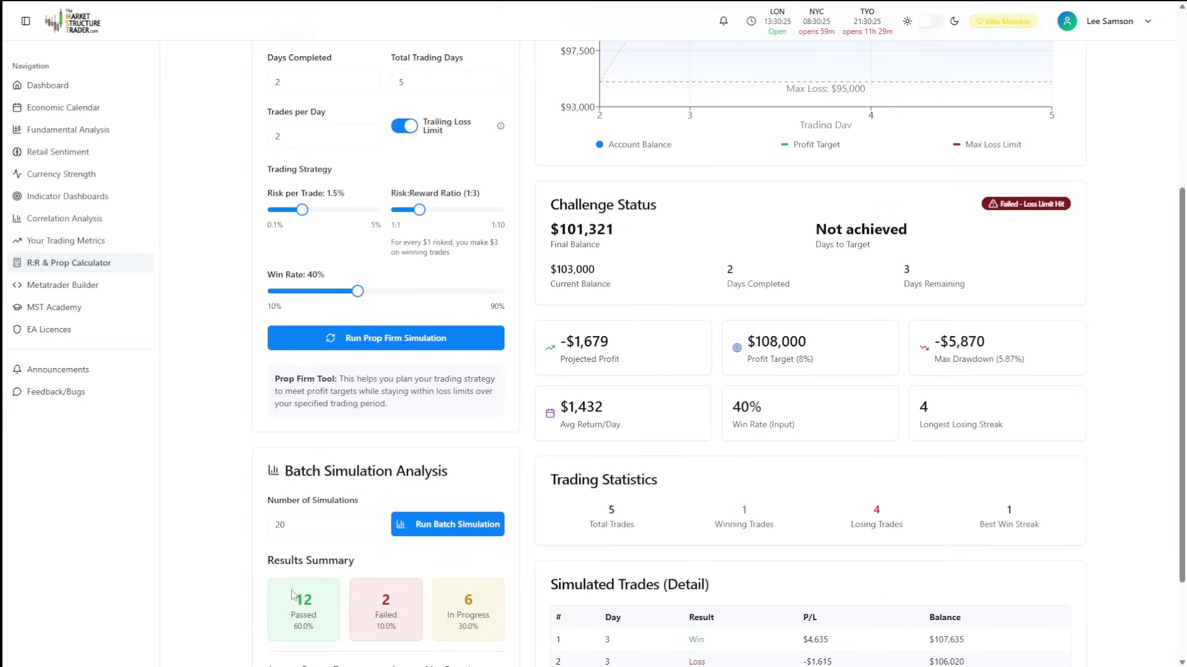
{"action": "scroll", "coordinate": [292, 595], "scroll_direction": "up", "scroll_amount": 4}
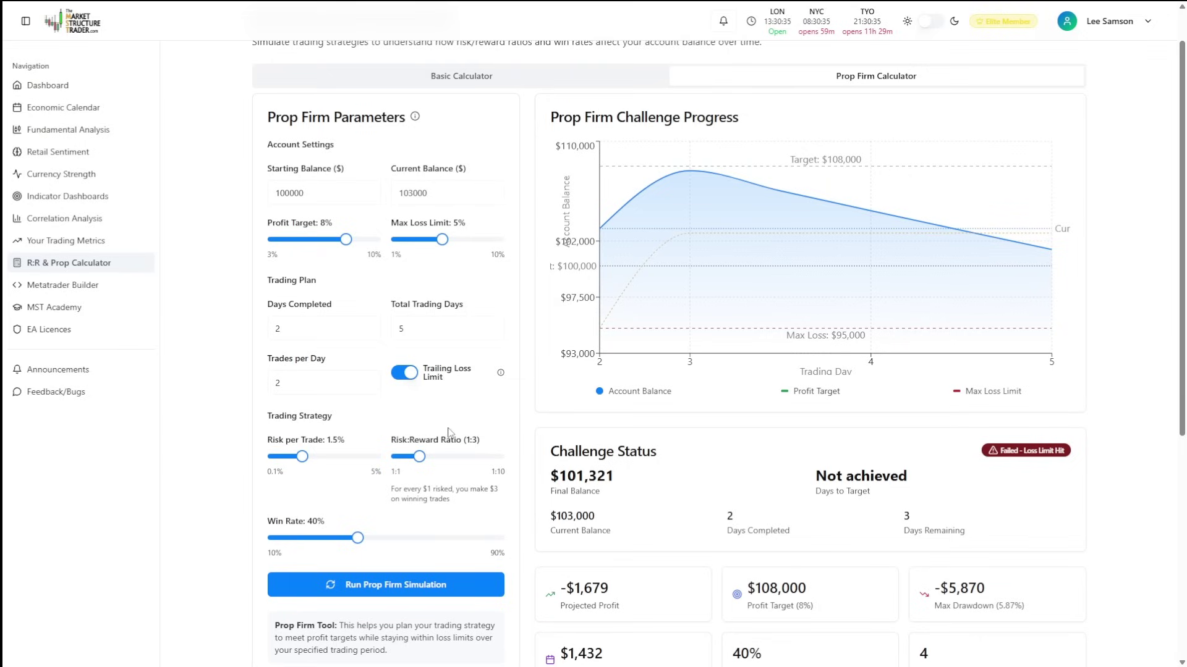
- Rerun the 1:3 challenge several times, then lower risk per trade to 1%
{"action": "left_click", "coordinate": [401, 586]}
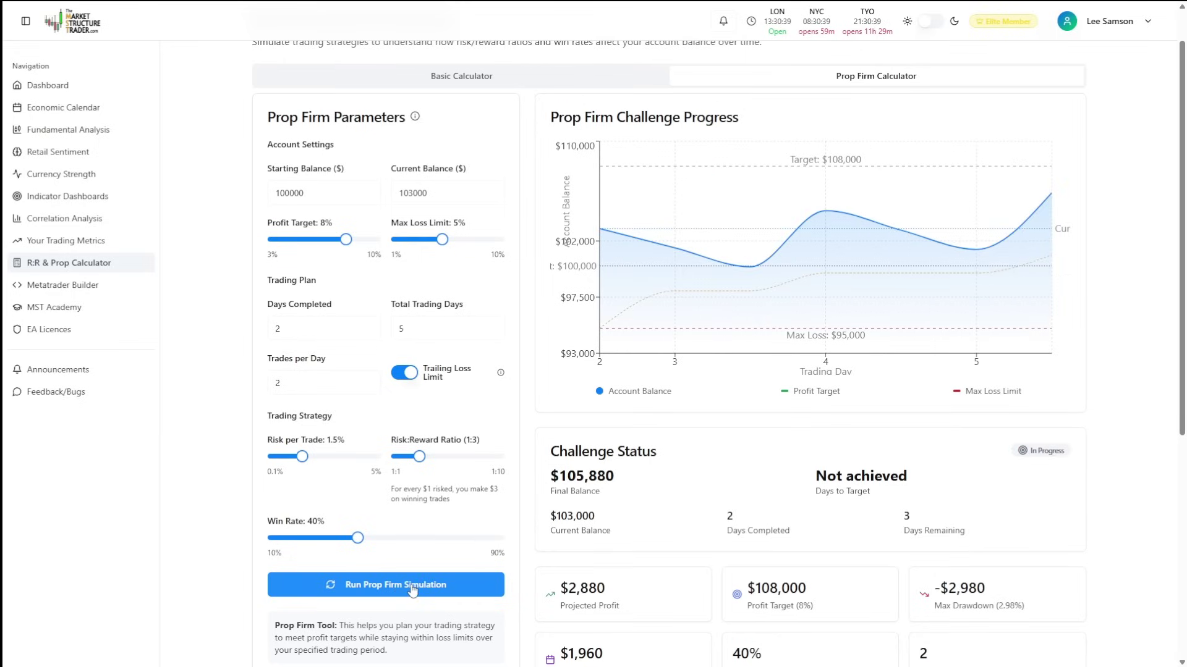
{"action": "left_click", "coordinate": [415, 591]}
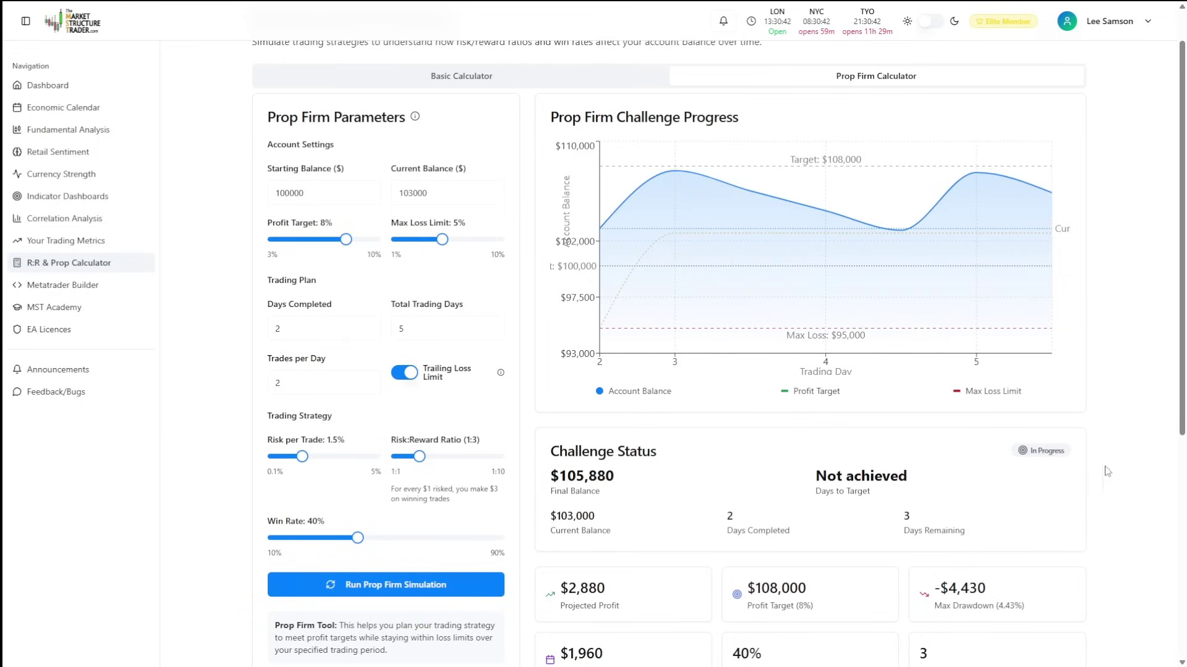
{"action": "left_click", "coordinate": [392, 588]}
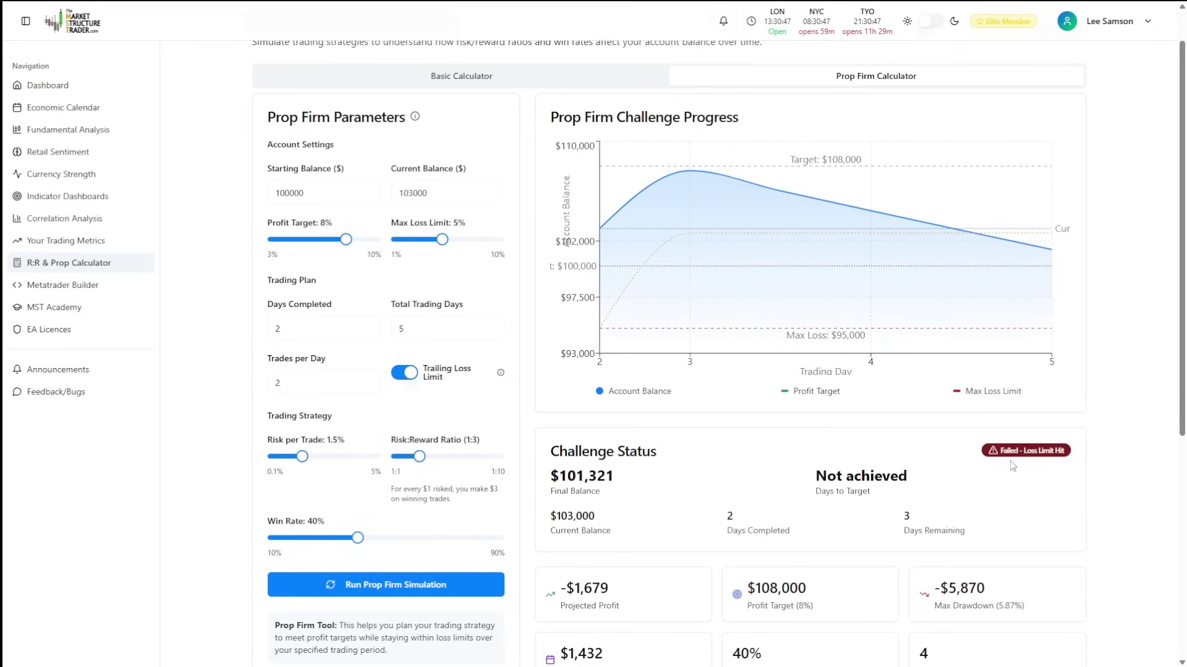
{"action": "left_click", "coordinate": [386, 589]}
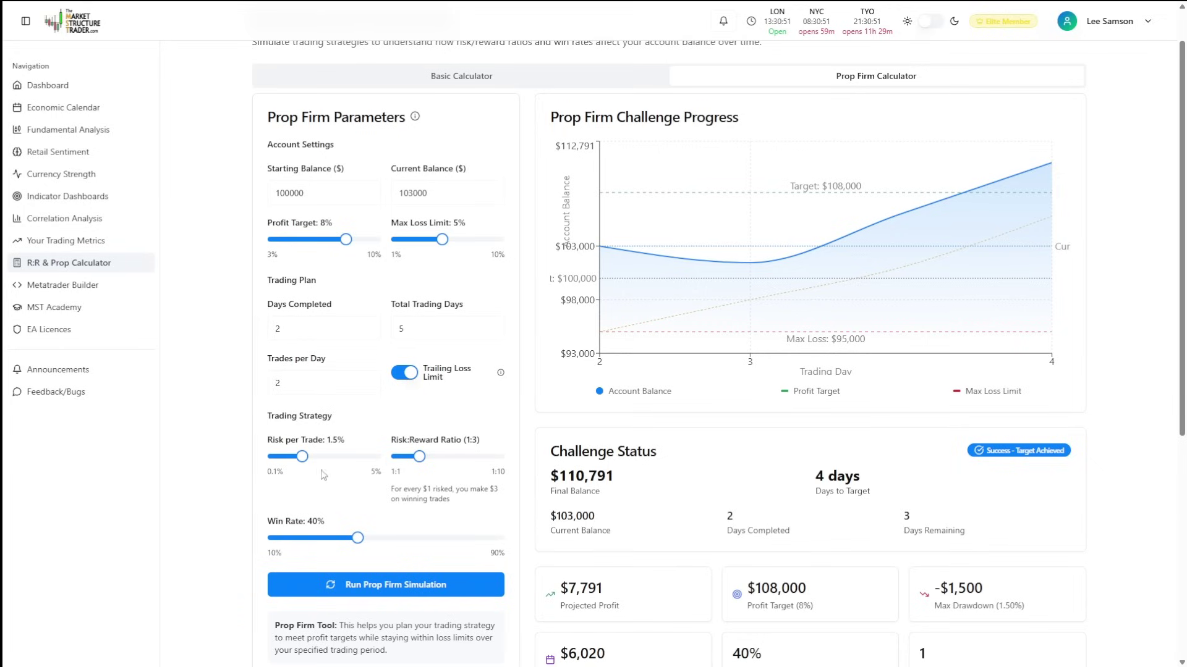
{"action": "left_click_drag", "start_coordinate": [303, 464], "coordinate": [290, 465]}
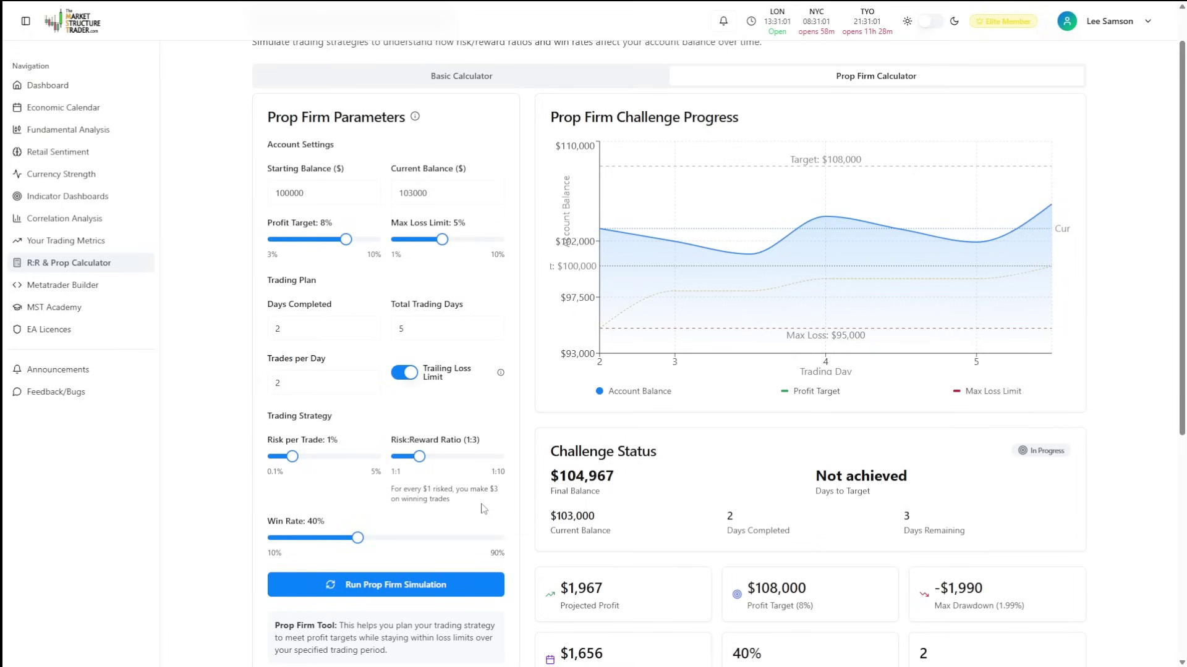
- Raise Total Trading Days from 5 to 10, so the run ends at $111,228
{"action": "left_click", "coordinate": [492, 327]}
{"action": "left_click", "coordinate": [492, 326]}
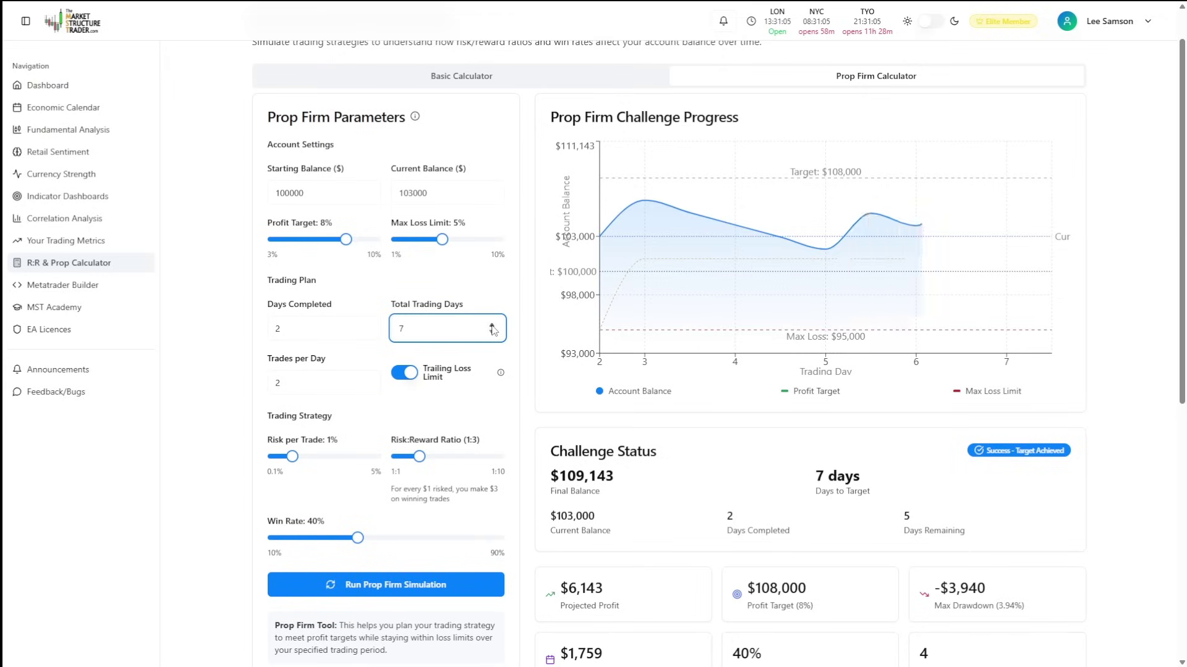
{"action": "left_click", "coordinate": [492, 327]}
{"action": "left_click", "coordinate": [492, 326]}
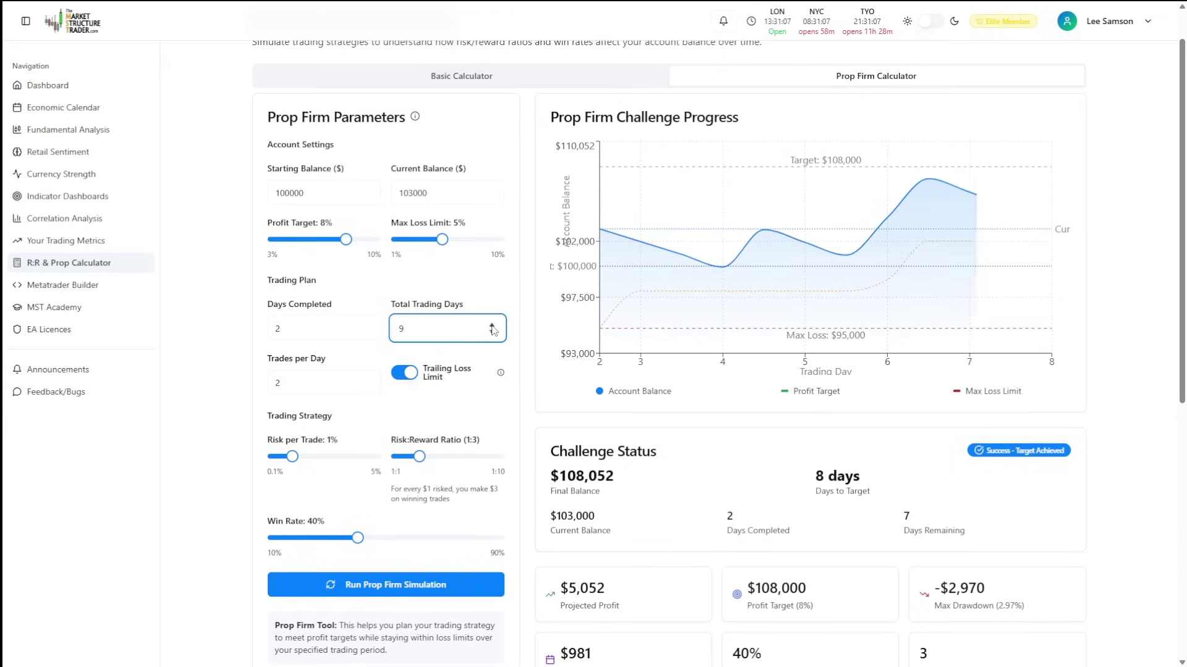
{"action": "left_click", "coordinate": [492, 326]}
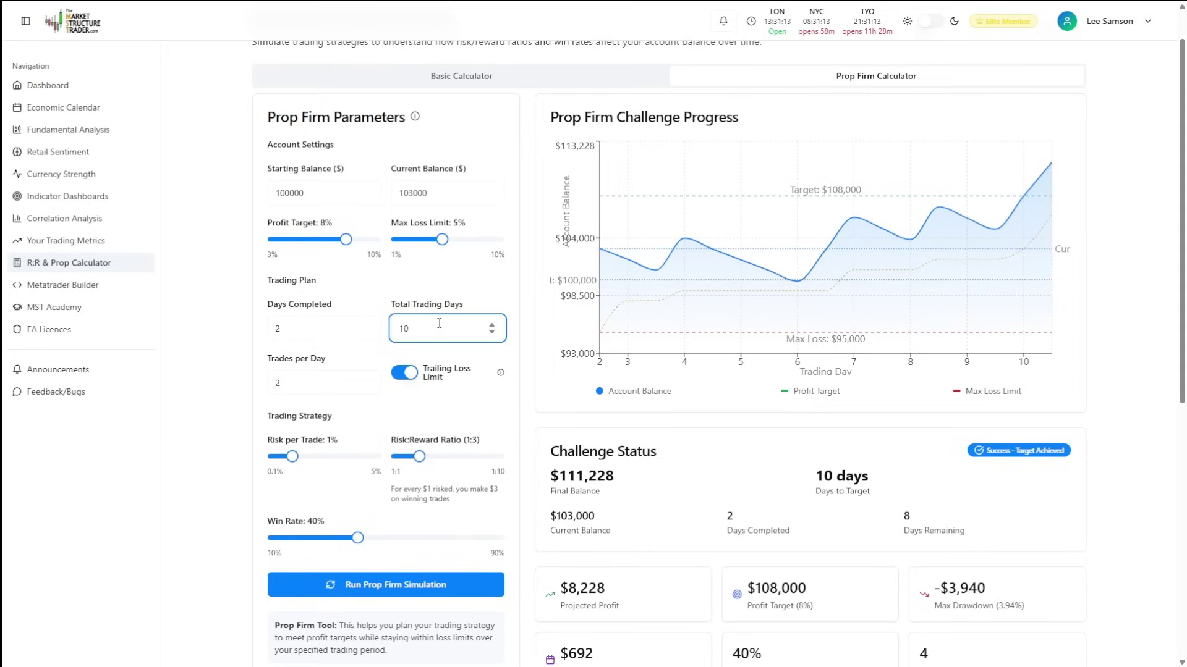
{"action": "scroll", "coordinate": [502, 414], "scroll_direction": "down", "scroll_amount": 5}
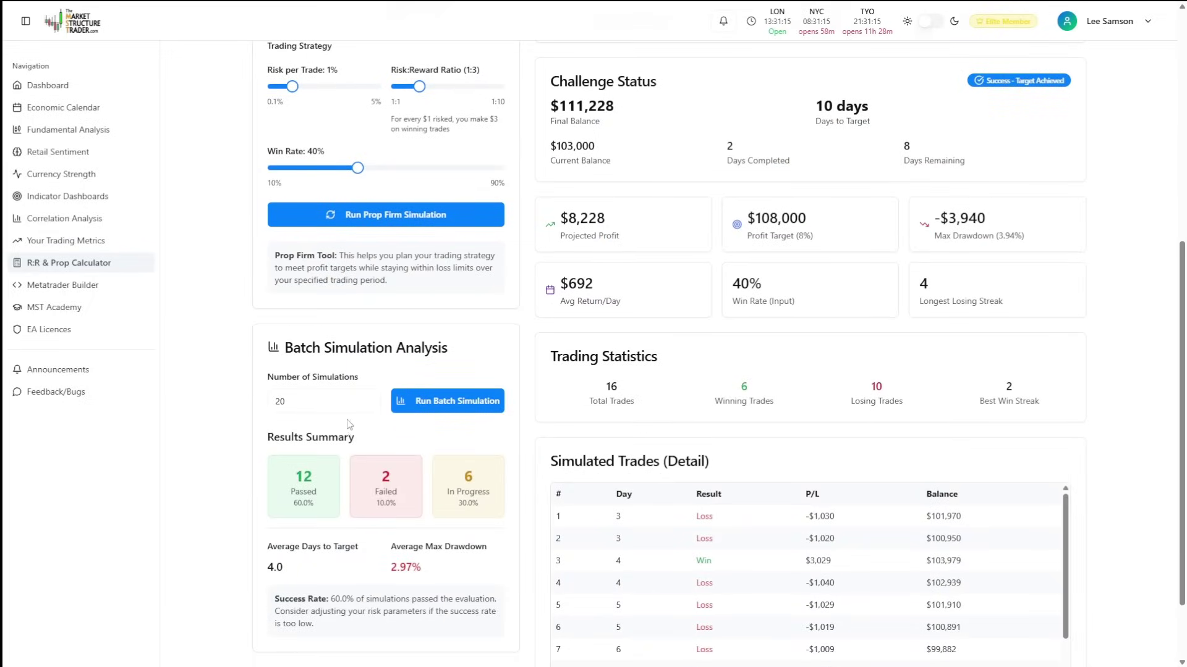
- Run the 20-run batch and highlight the average days and 2.48% average max drawdown
{"action": "left_click", "coordinate": [454, 403]}
{"action": "left_click_drag", "start_coordinate": [283, 567], "coordinate": [271, 568]}
{"action": "left_click_drag", "start_coordinate": [491, 572], "coordinate": [362, 572]}
{"action": "left_click", "coordinate": [488, 580]}
{"action": "scroll", "coordinate": [1116, 509], "scroll_direction": "down", "scroll_amount": 2}
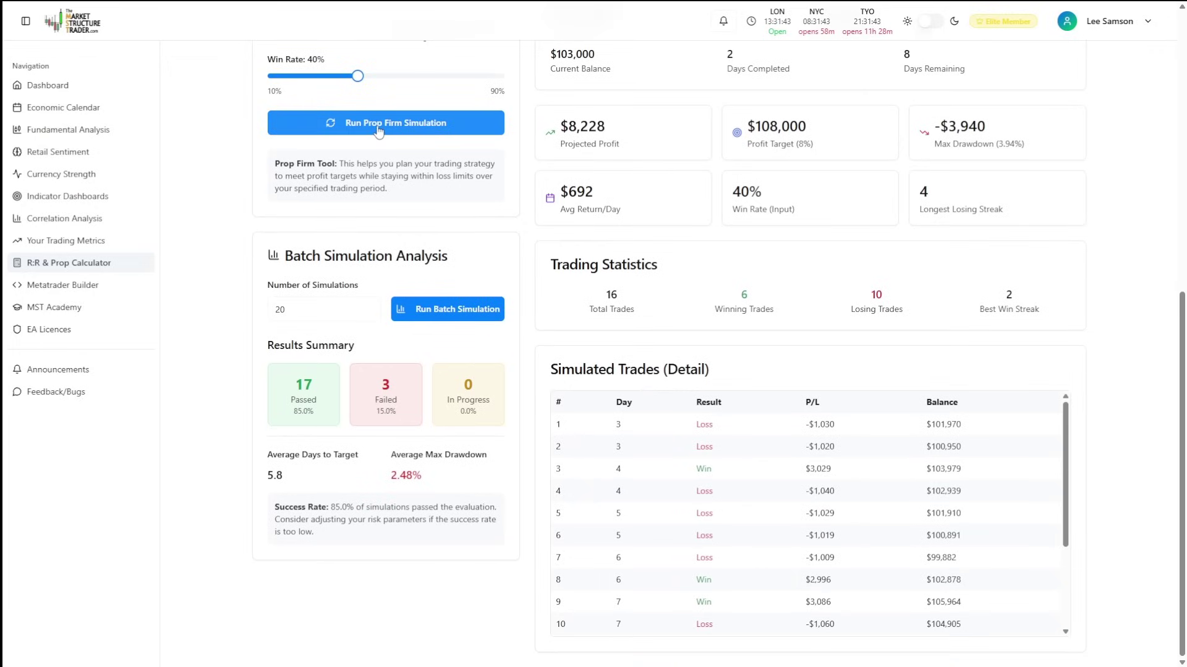
- Rerun the single challenge twice, hitting the target in 6 days at $108,116
{"action": "left_click", "coordinate": [379, 128]}
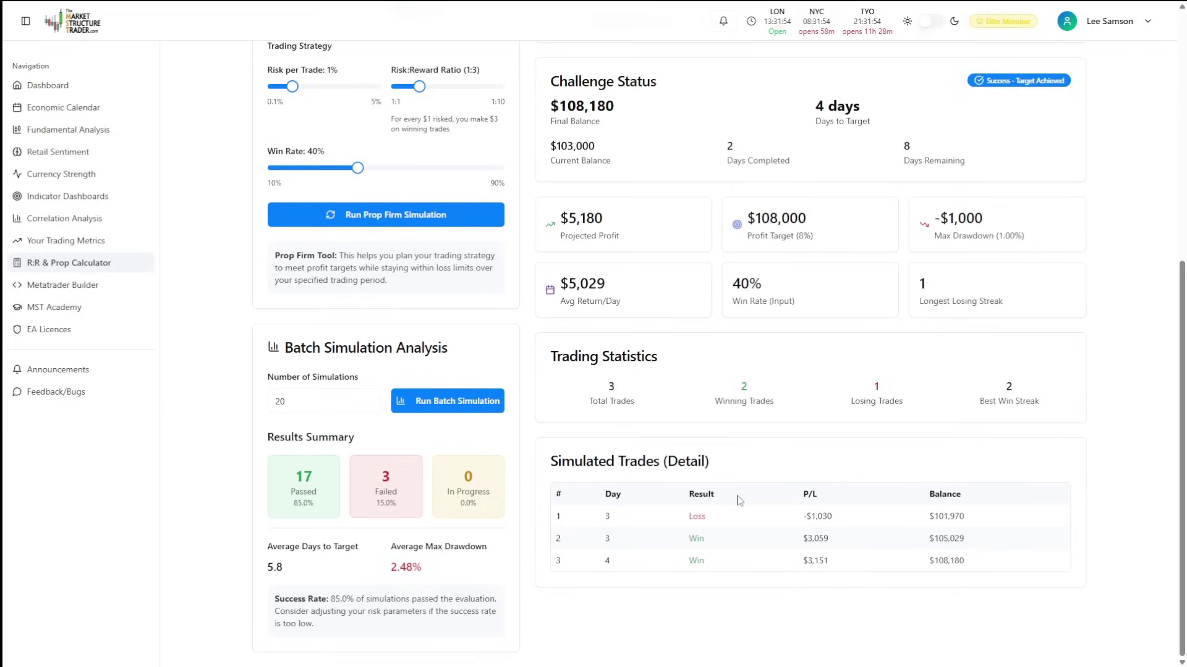
{"action": "left_click", "coordinate": [394, 220]}
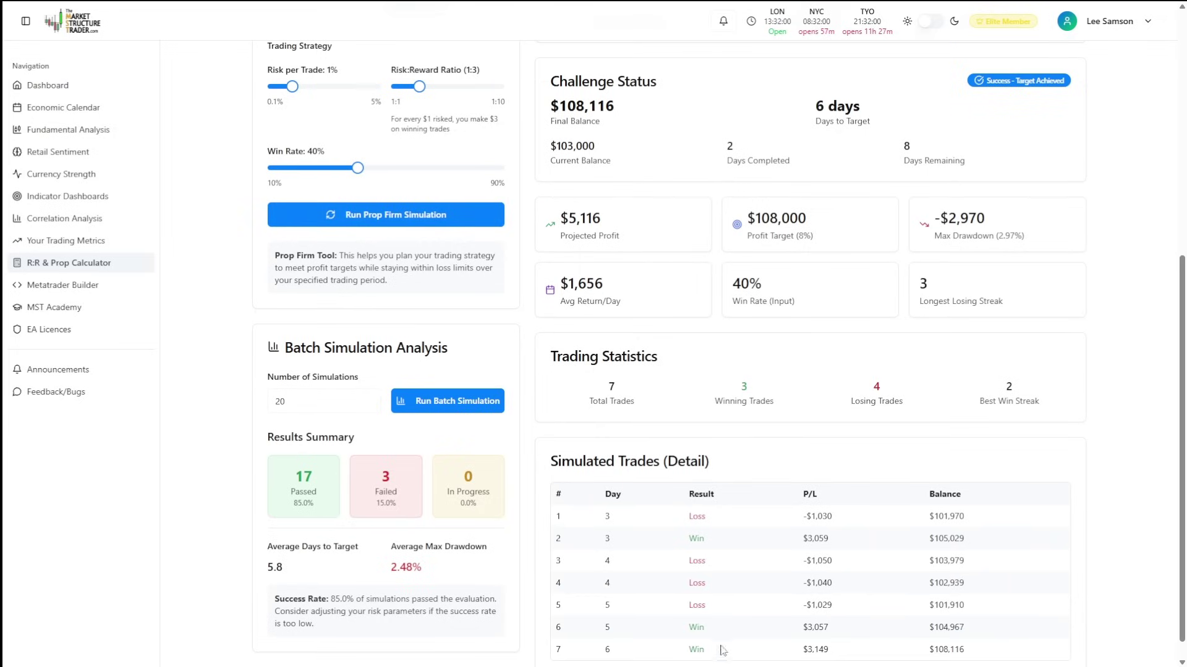
{"action": "scroll", "coordinate": [713, 321], "scroll_direction": "up", "scroll_amount": 7}
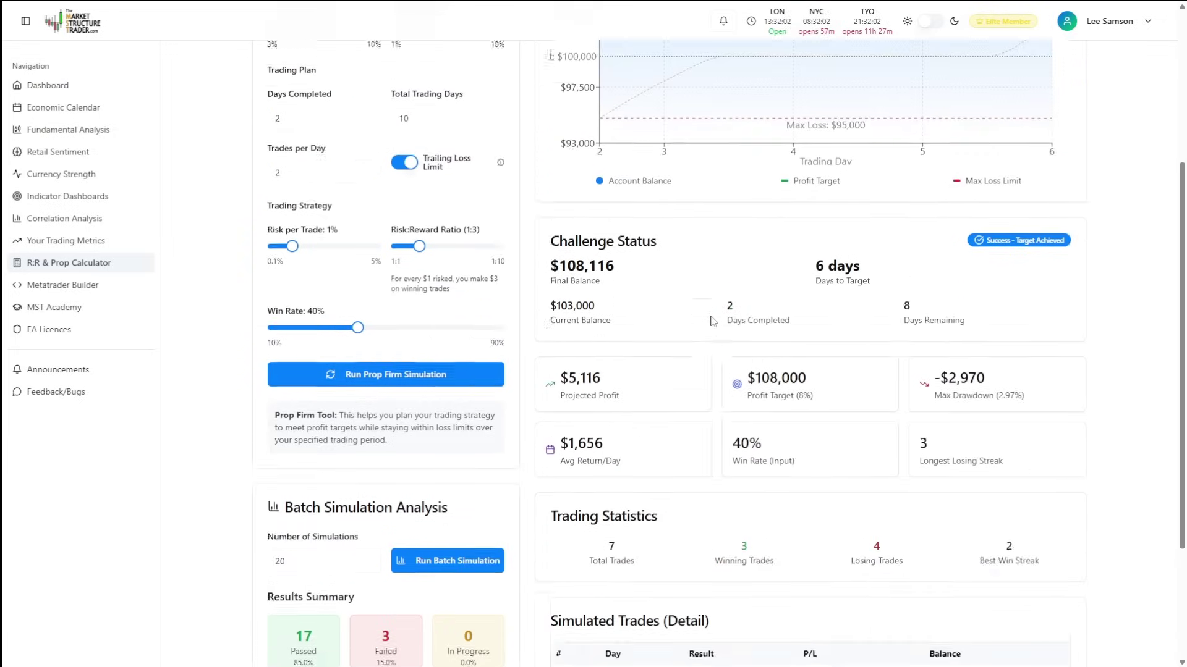